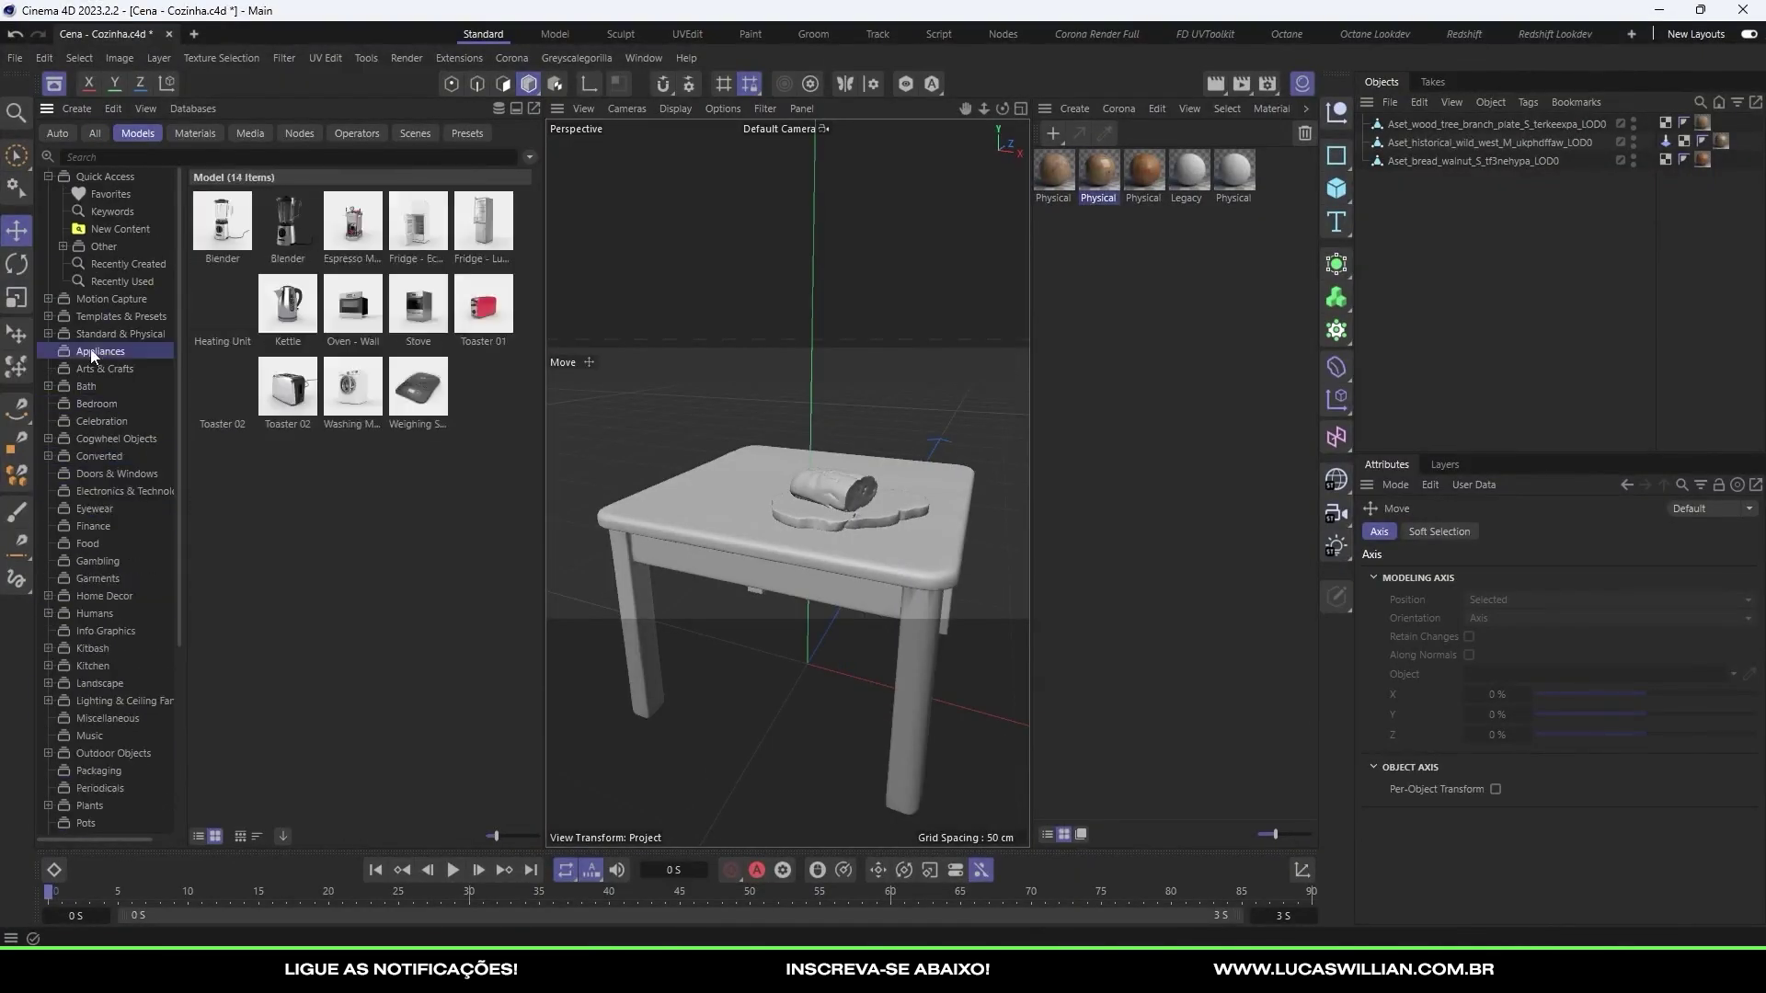
Step: Place the old ceramic bottle asset on the table and orbit to check its placement
{"action": "left_click", "coordinate": [113, 771]}
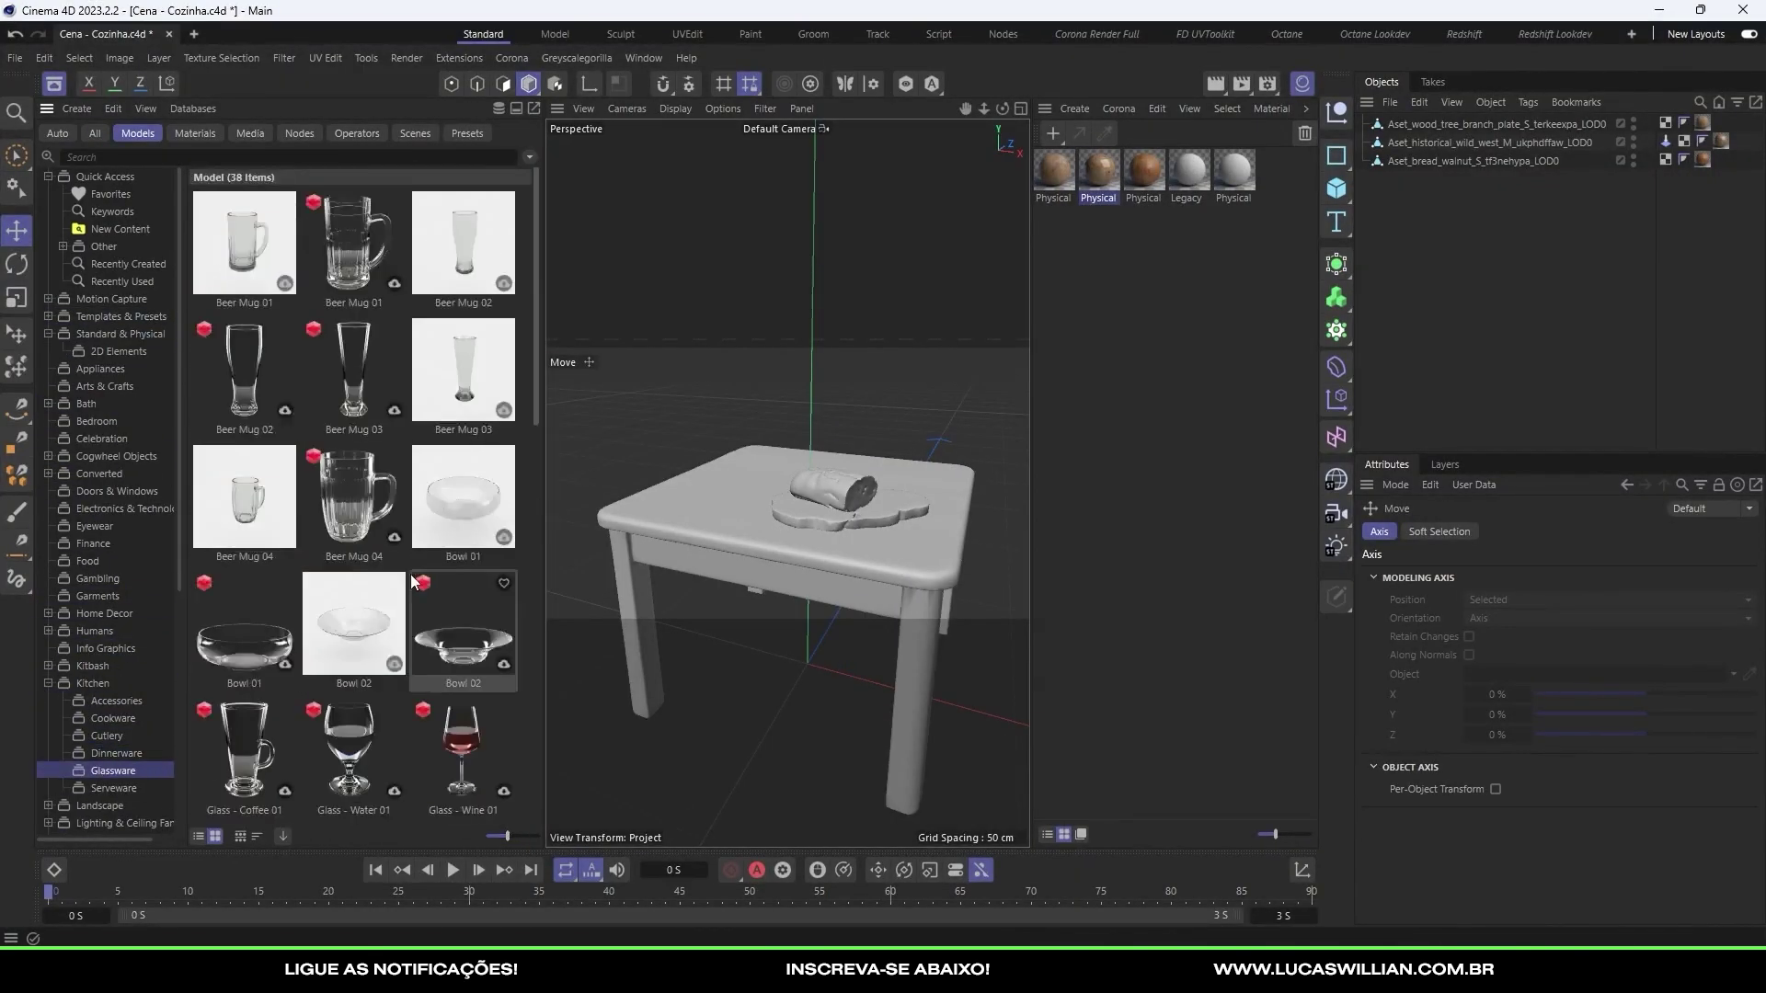
{"action": "left_click_drag", "start_coordinate": [505, 836], "coordinate": [534, 835]}
{"action": "left_click_drag", "start_coordinate": [536, 276], "coordinate": [534, 816]}
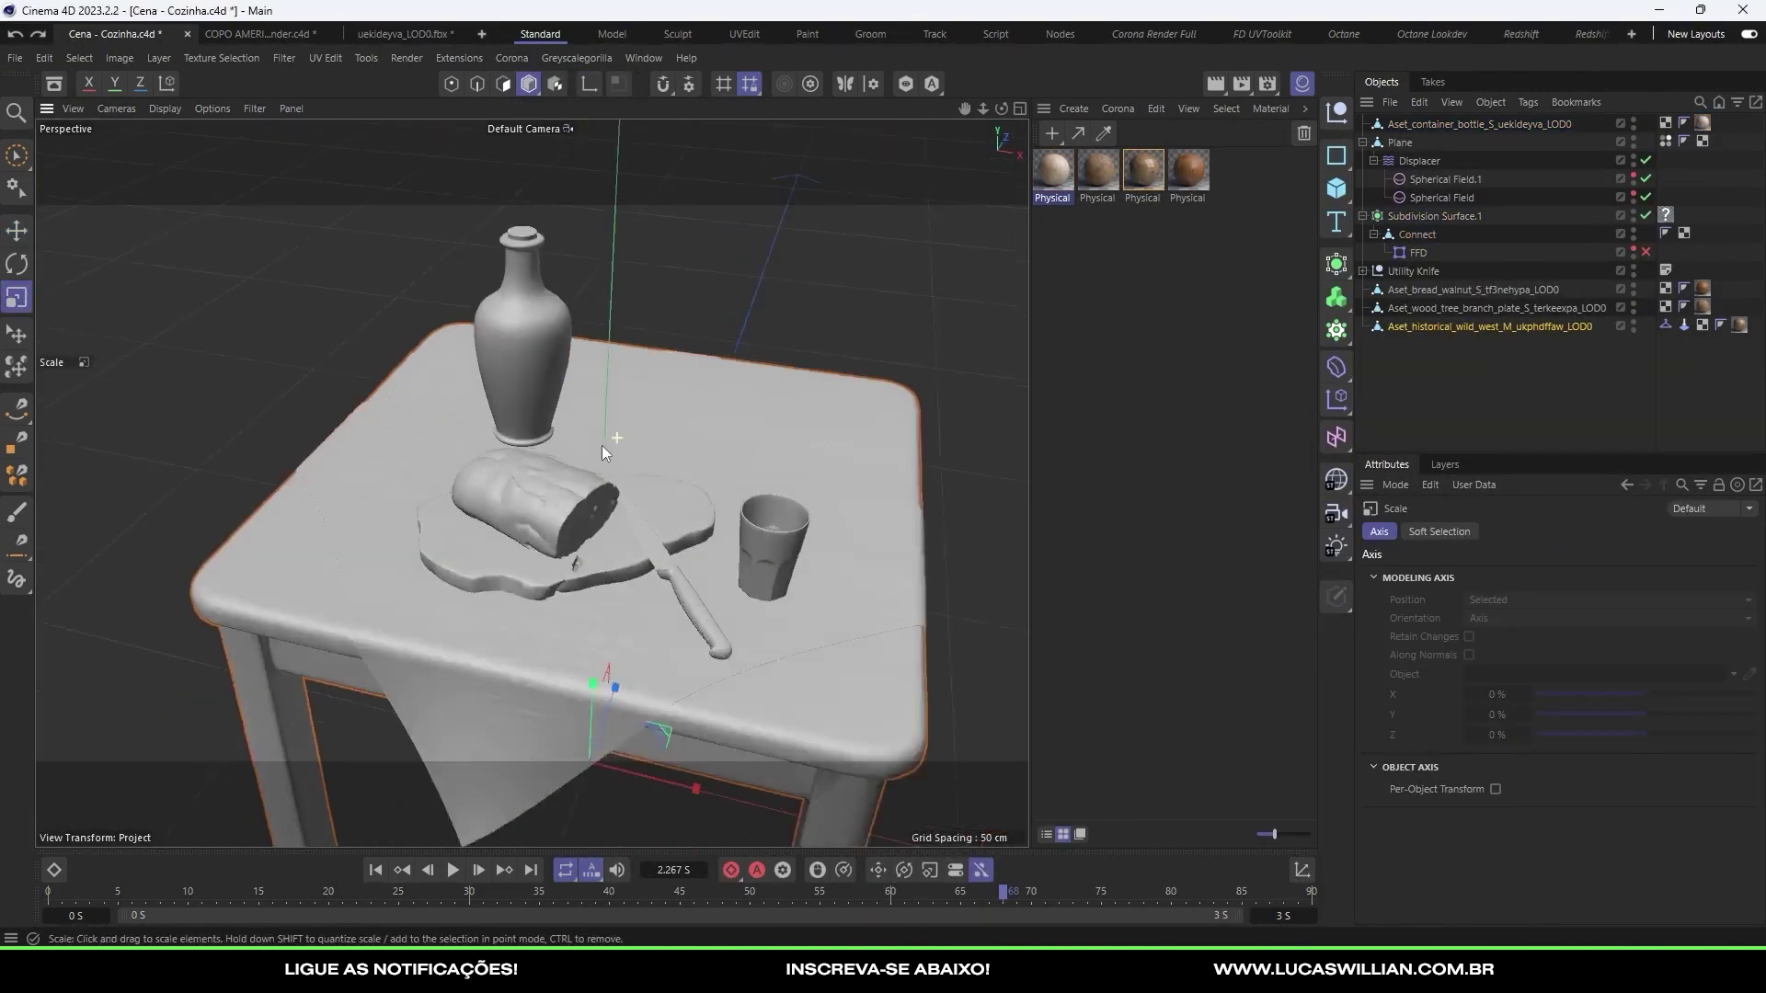
{"action": "left_click_drag", "start_coordinate": [603, 449], "coordinate": [631, 521], "text": "alt"}
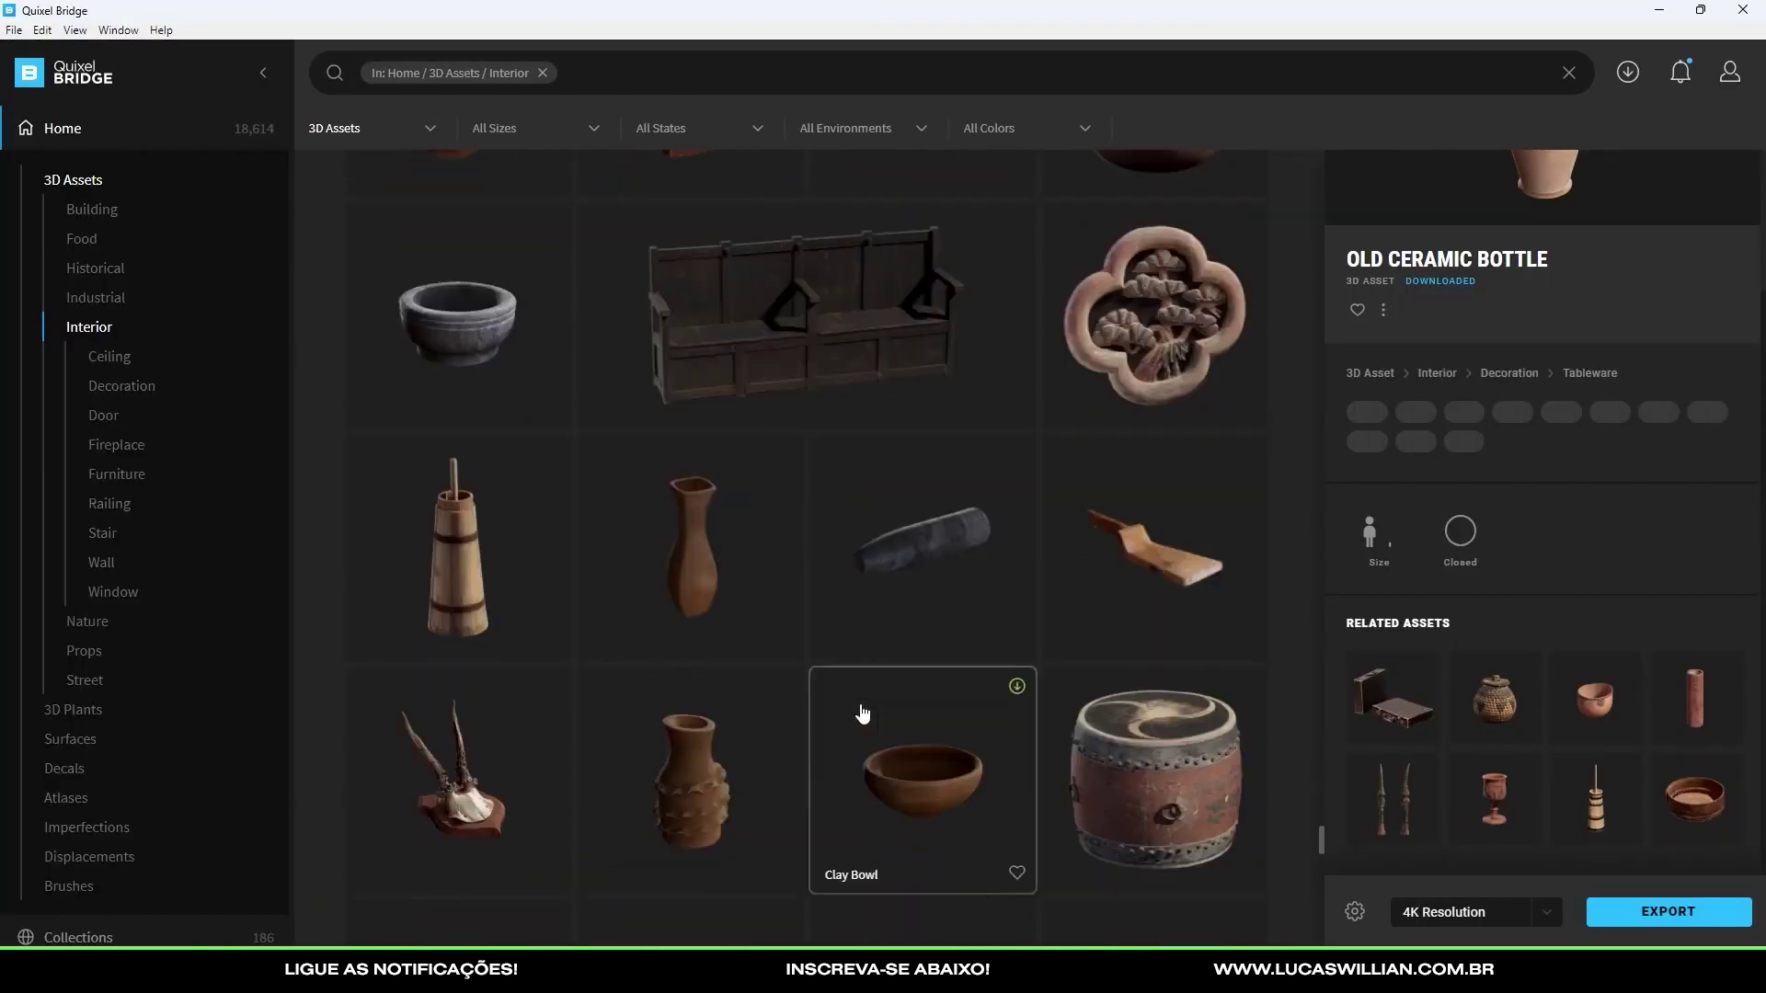
Step: Scroll through the Quixel Bridge food assets
{"action": "scroll", "coordinate": [1068, 458], "scroll_direction": "down", "scroll_amount": 10}
{"action": "scroll", "coordinate": [1058, 470], "scroll_direction": "down", "scroll_amount": 10}
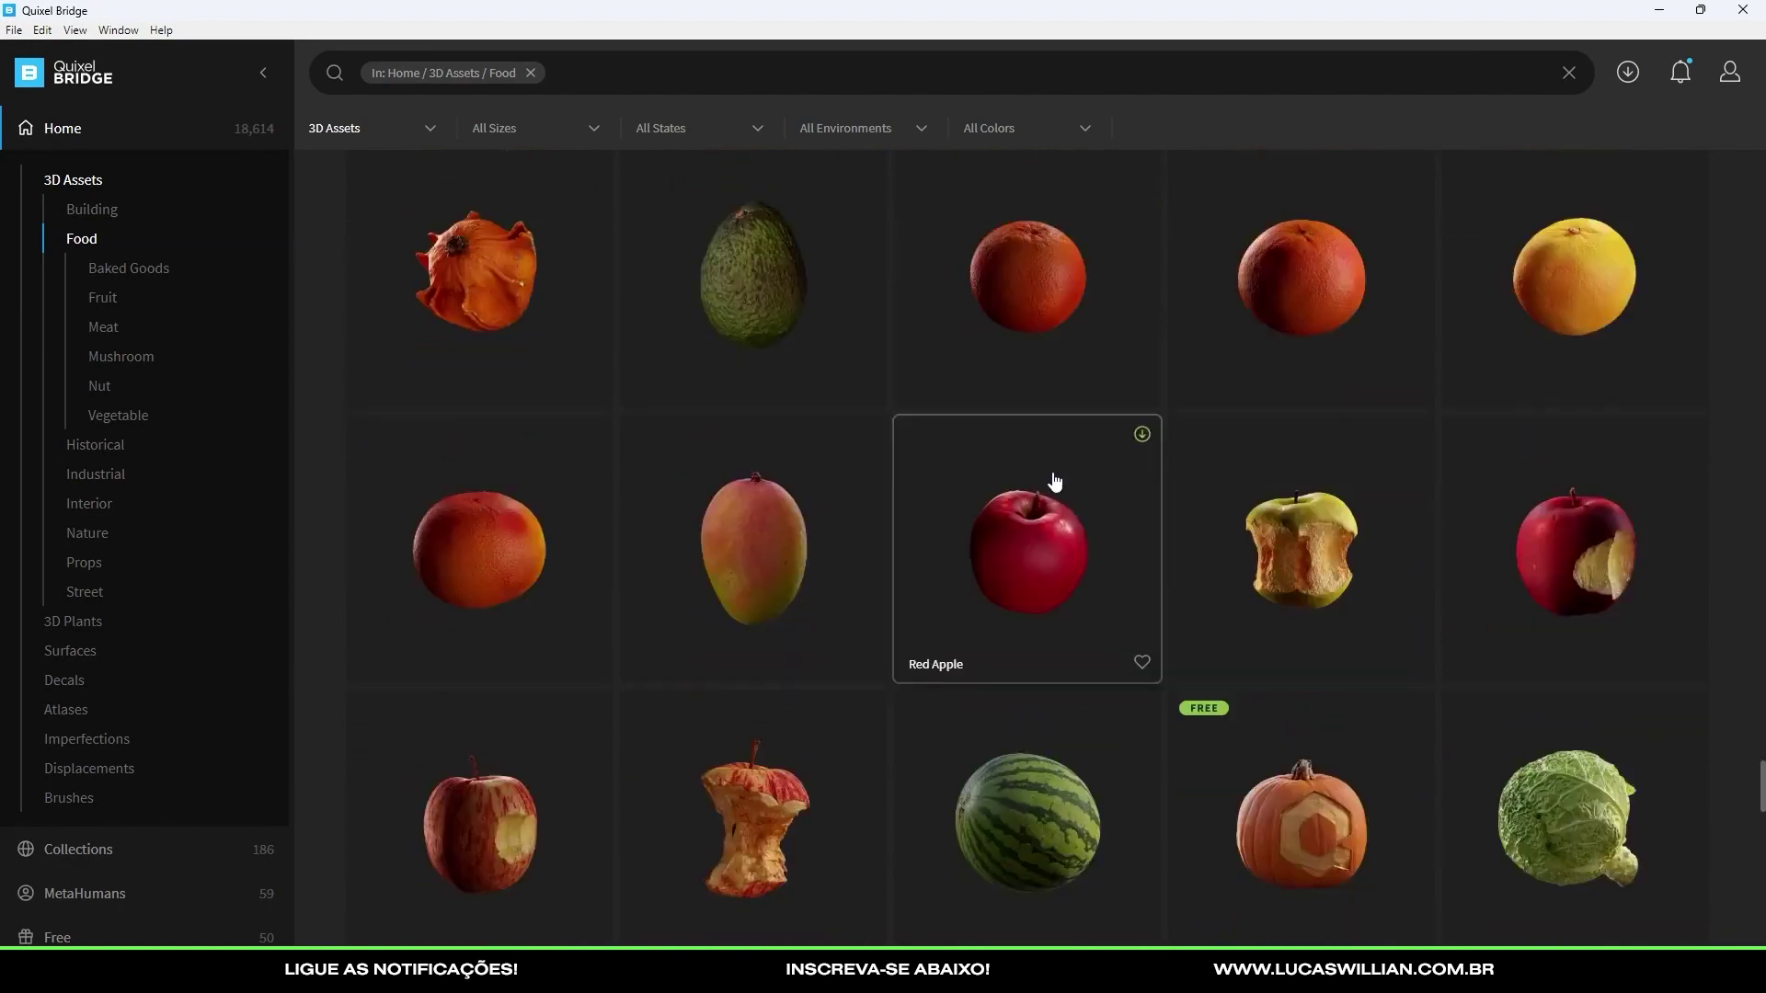
{"action": "scroll", "coordinate": [1049, 483], "scroll_direction": "down", "scroll_amount": 10}
{"action": "scroll", "coordinate": [1036, 552], "scroll_direction": "up", "scroll_amount": 2}
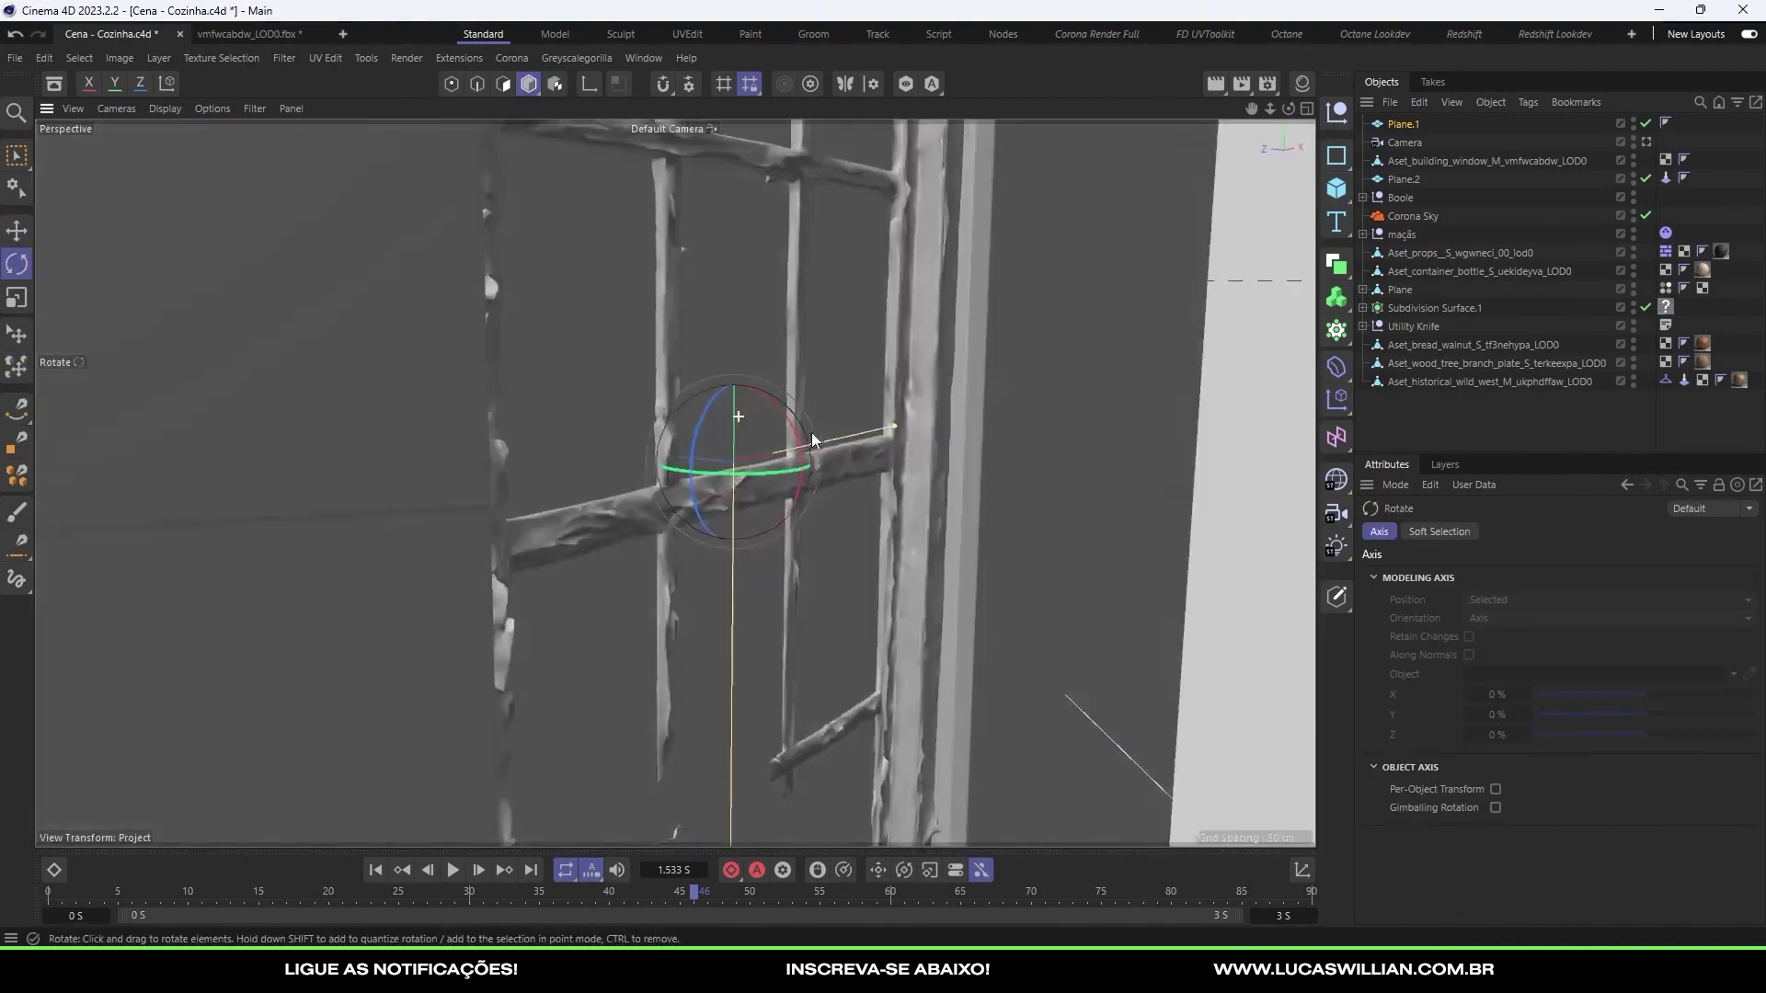
Step: Orbit the view to see the window from a different angle
{"action": "left_click_drag", "start_coordinate": [811, 440], "coordinate": [857, 408], "text": "alt"}
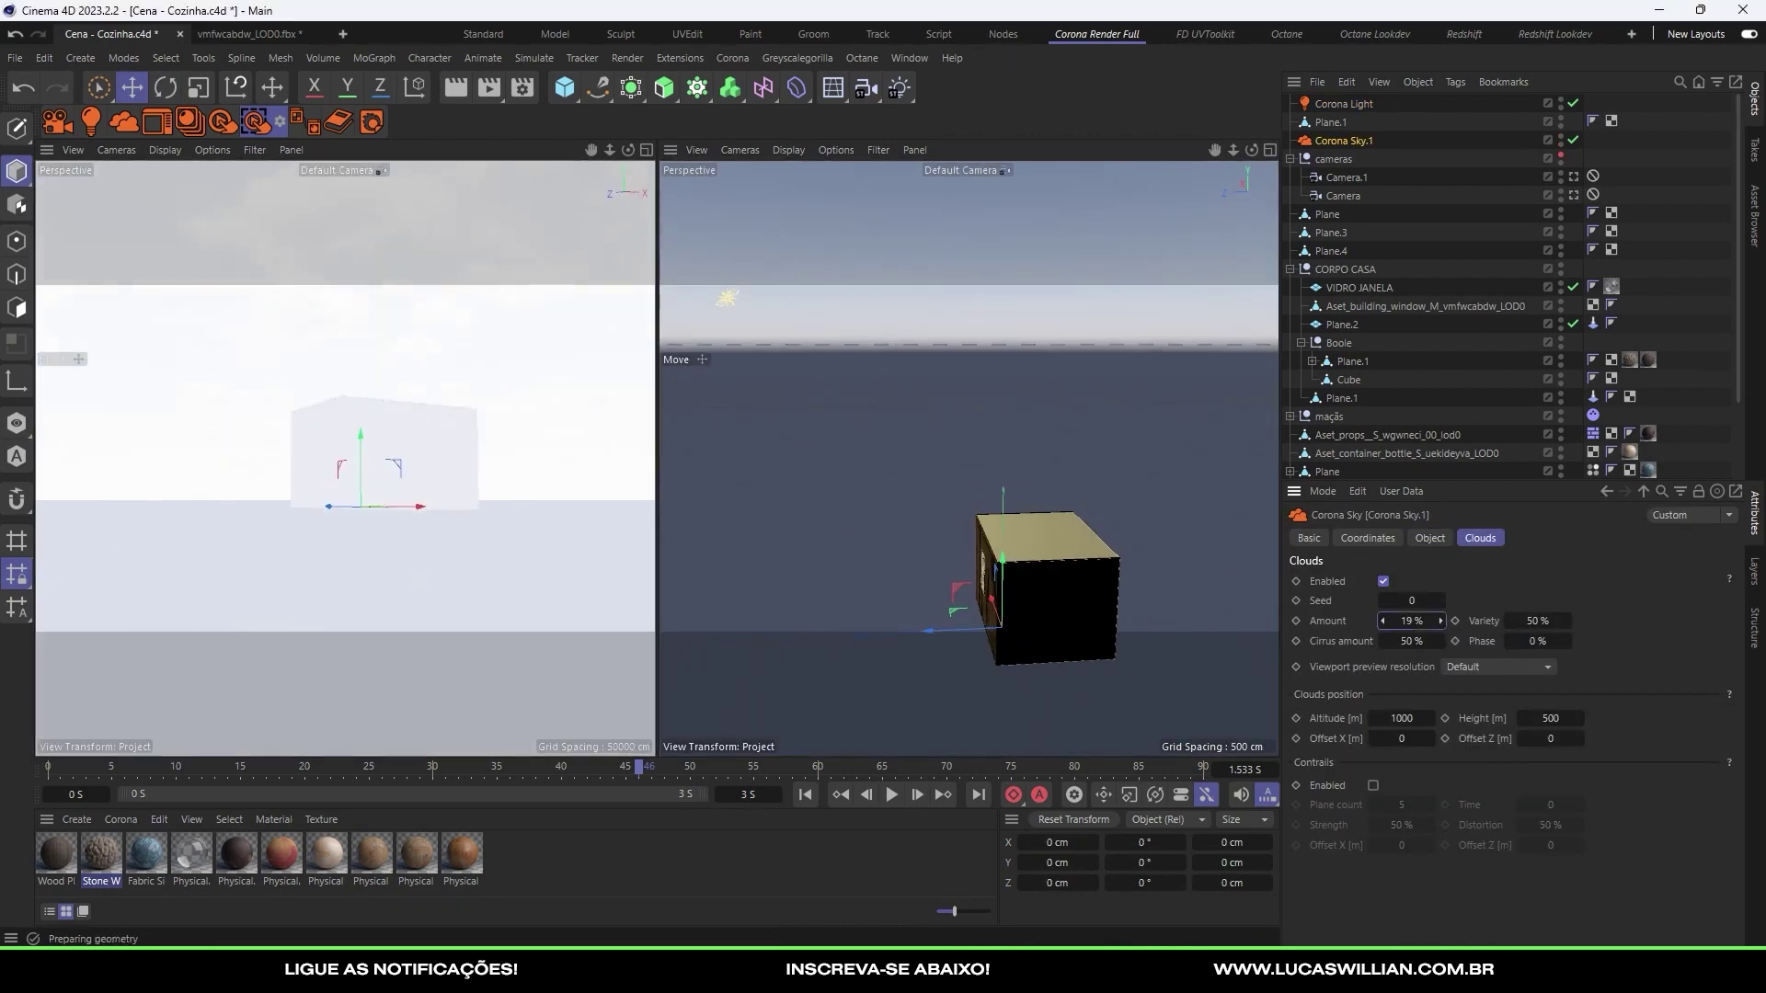
Step: Set sky clouds to 100% amount, raise variety and phase, and enable contrails
{"action": "left_click", "coordinate": [1430, 538]}
{"action": "left_click_drag", "start_coordinate": [1455, 600], "coordinate": [1440, 609]}
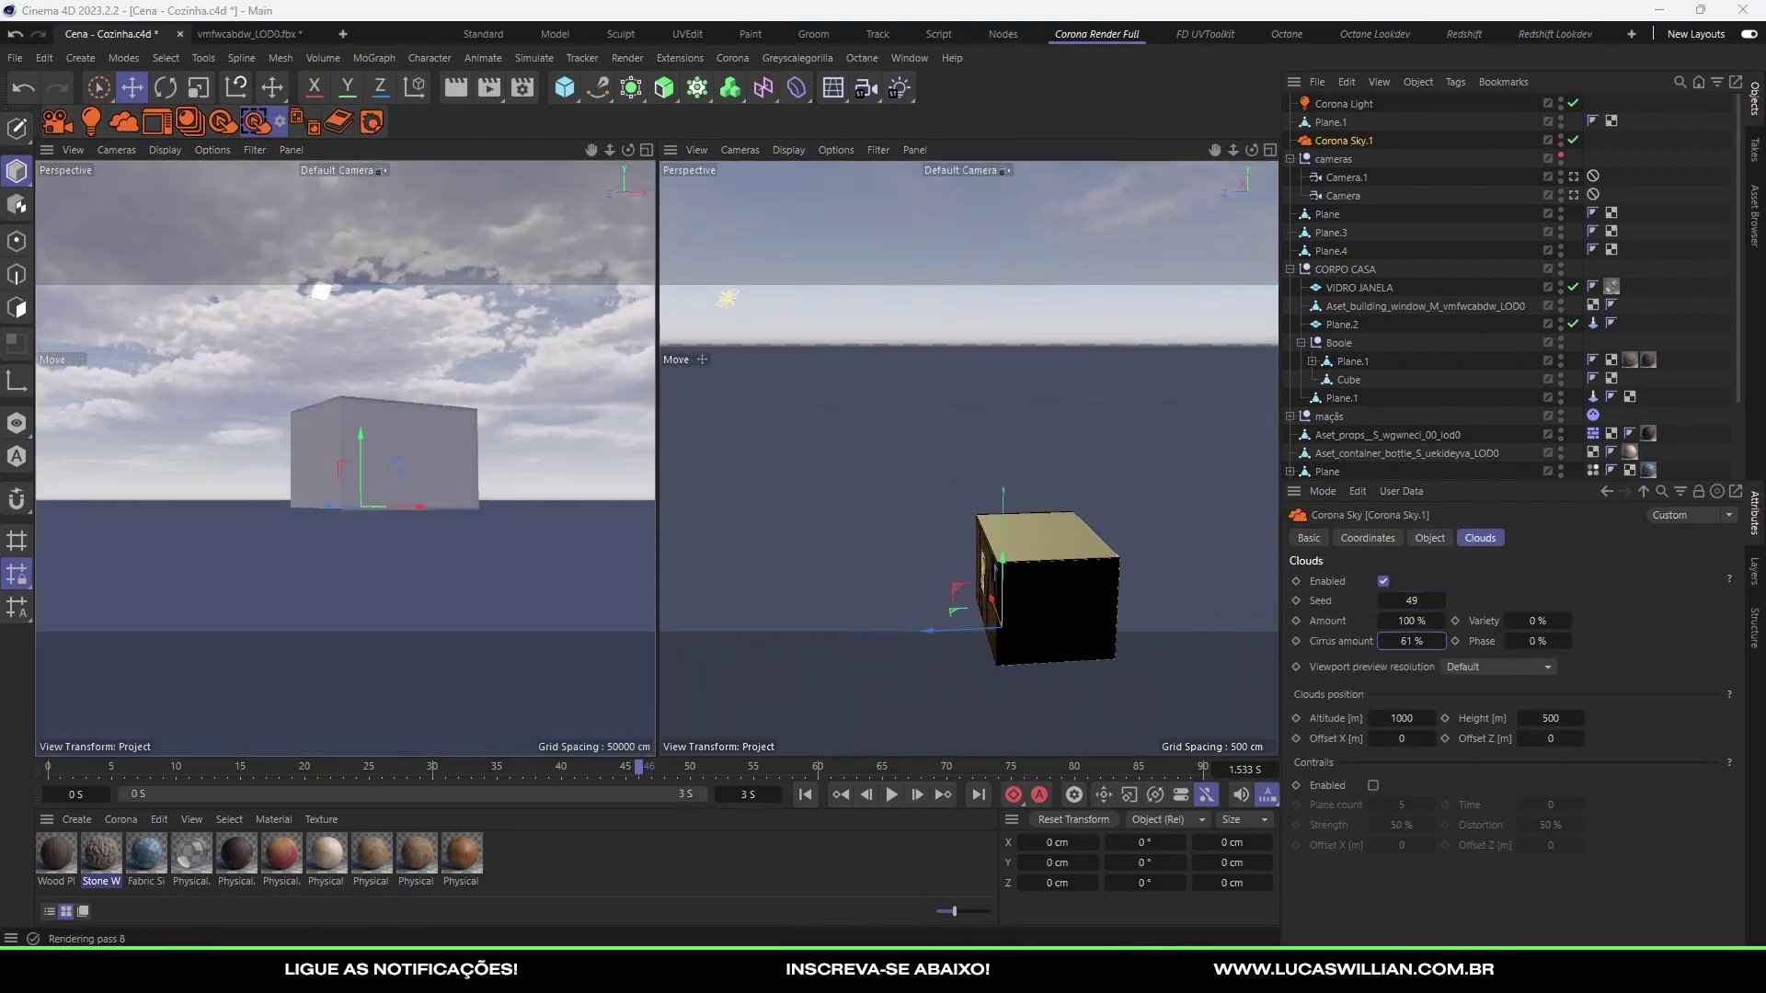
{"action": "left_click_drag", "start_coordinate": [1520, 639], "coordinate": [1554, 621]}
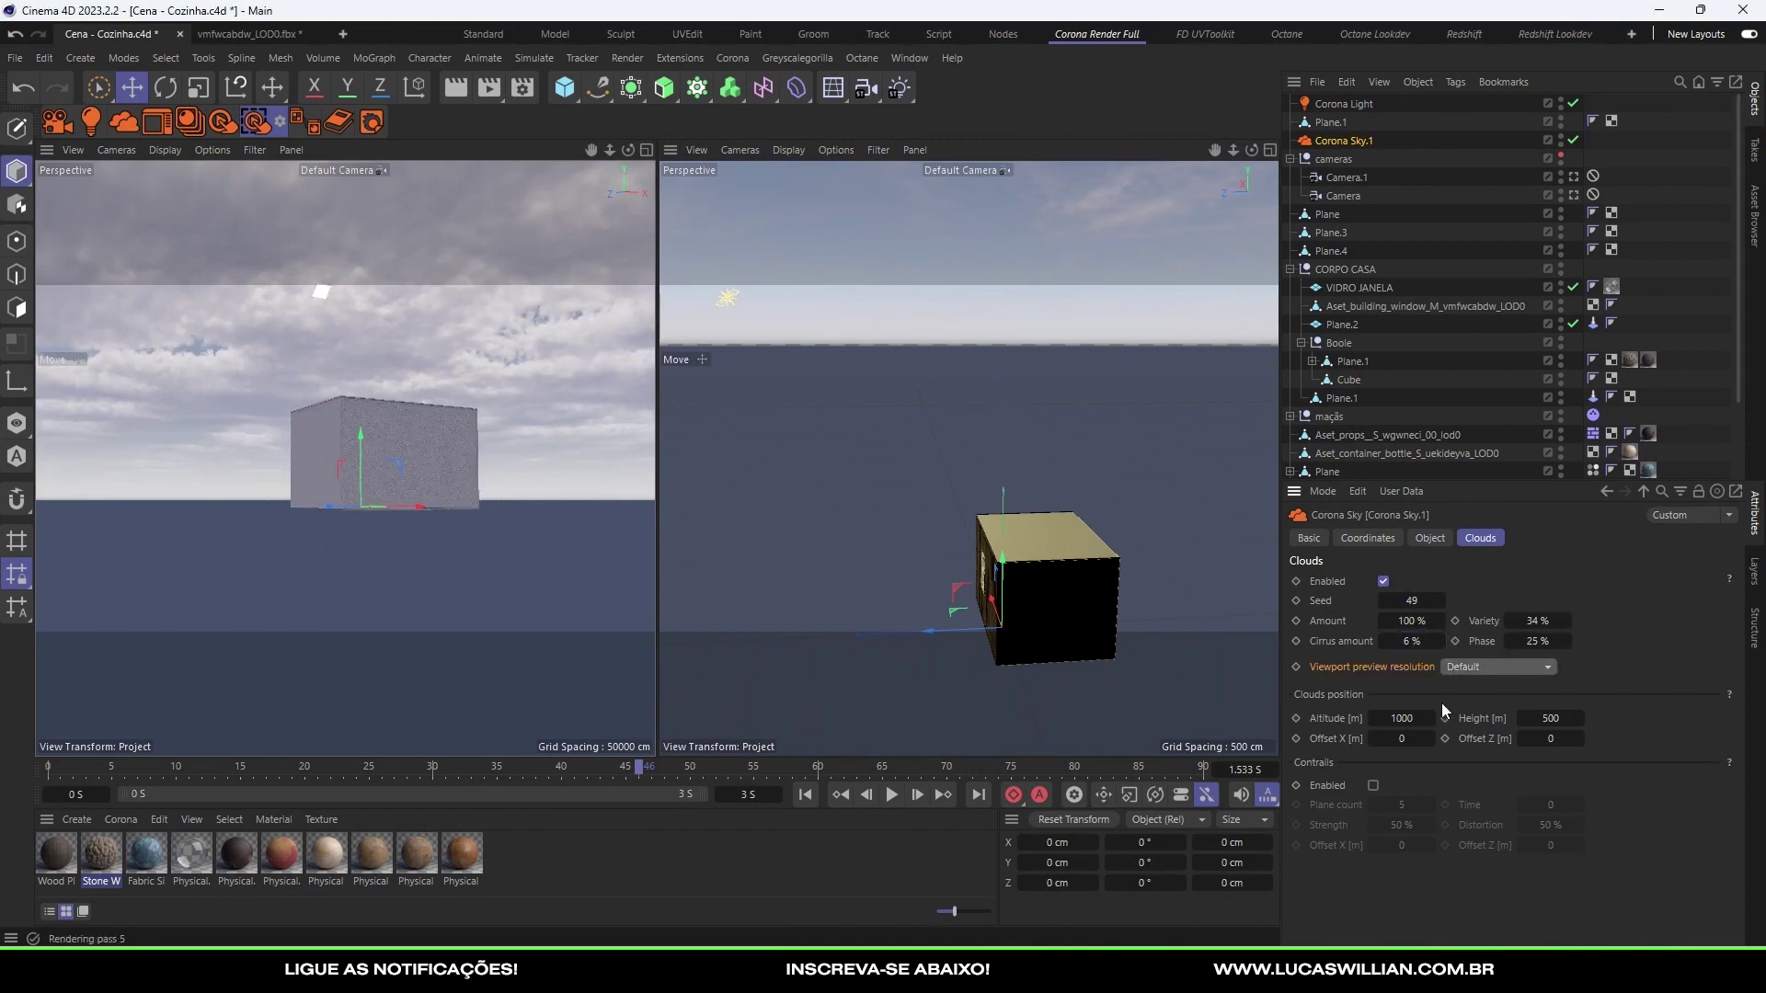
{"action": "left_click", "coordinate": [1374, 787]}
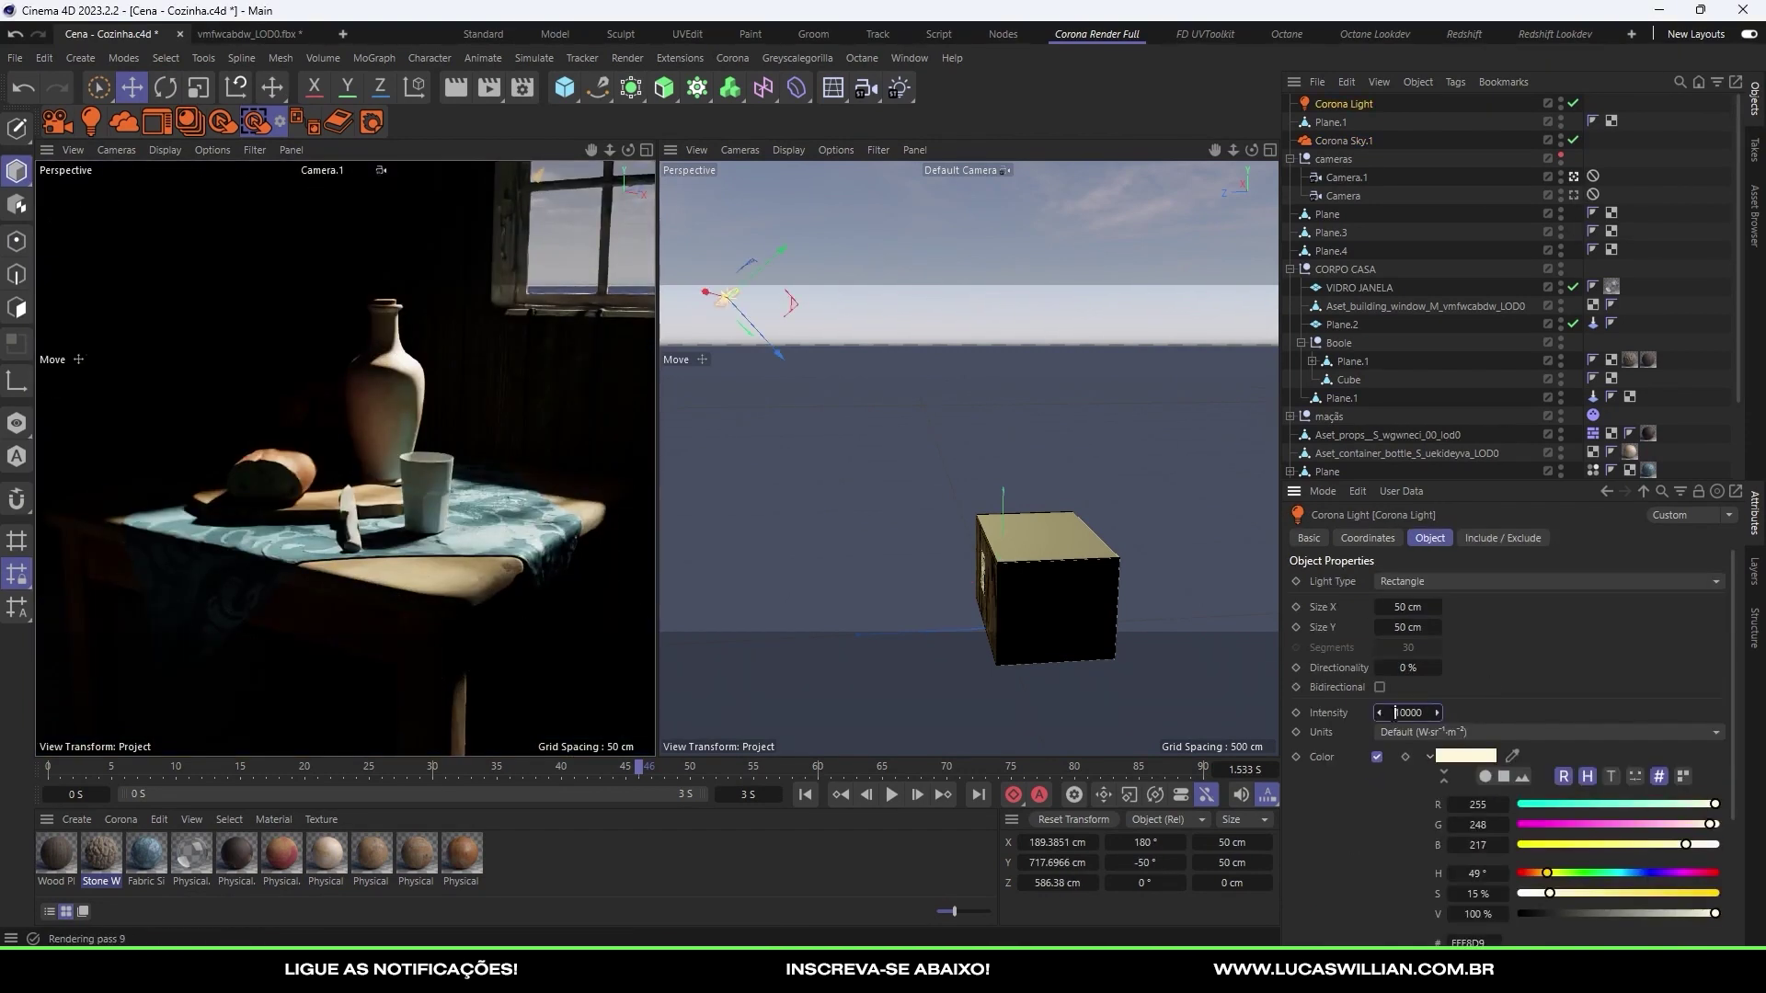
Step: Collapse the cameras group and select CORPO CASA, then the Corona Light
{"action": "left_click", "coordinate": [1573, 195]}
{"action": "left_click", "coordinate": [1345, 231]}
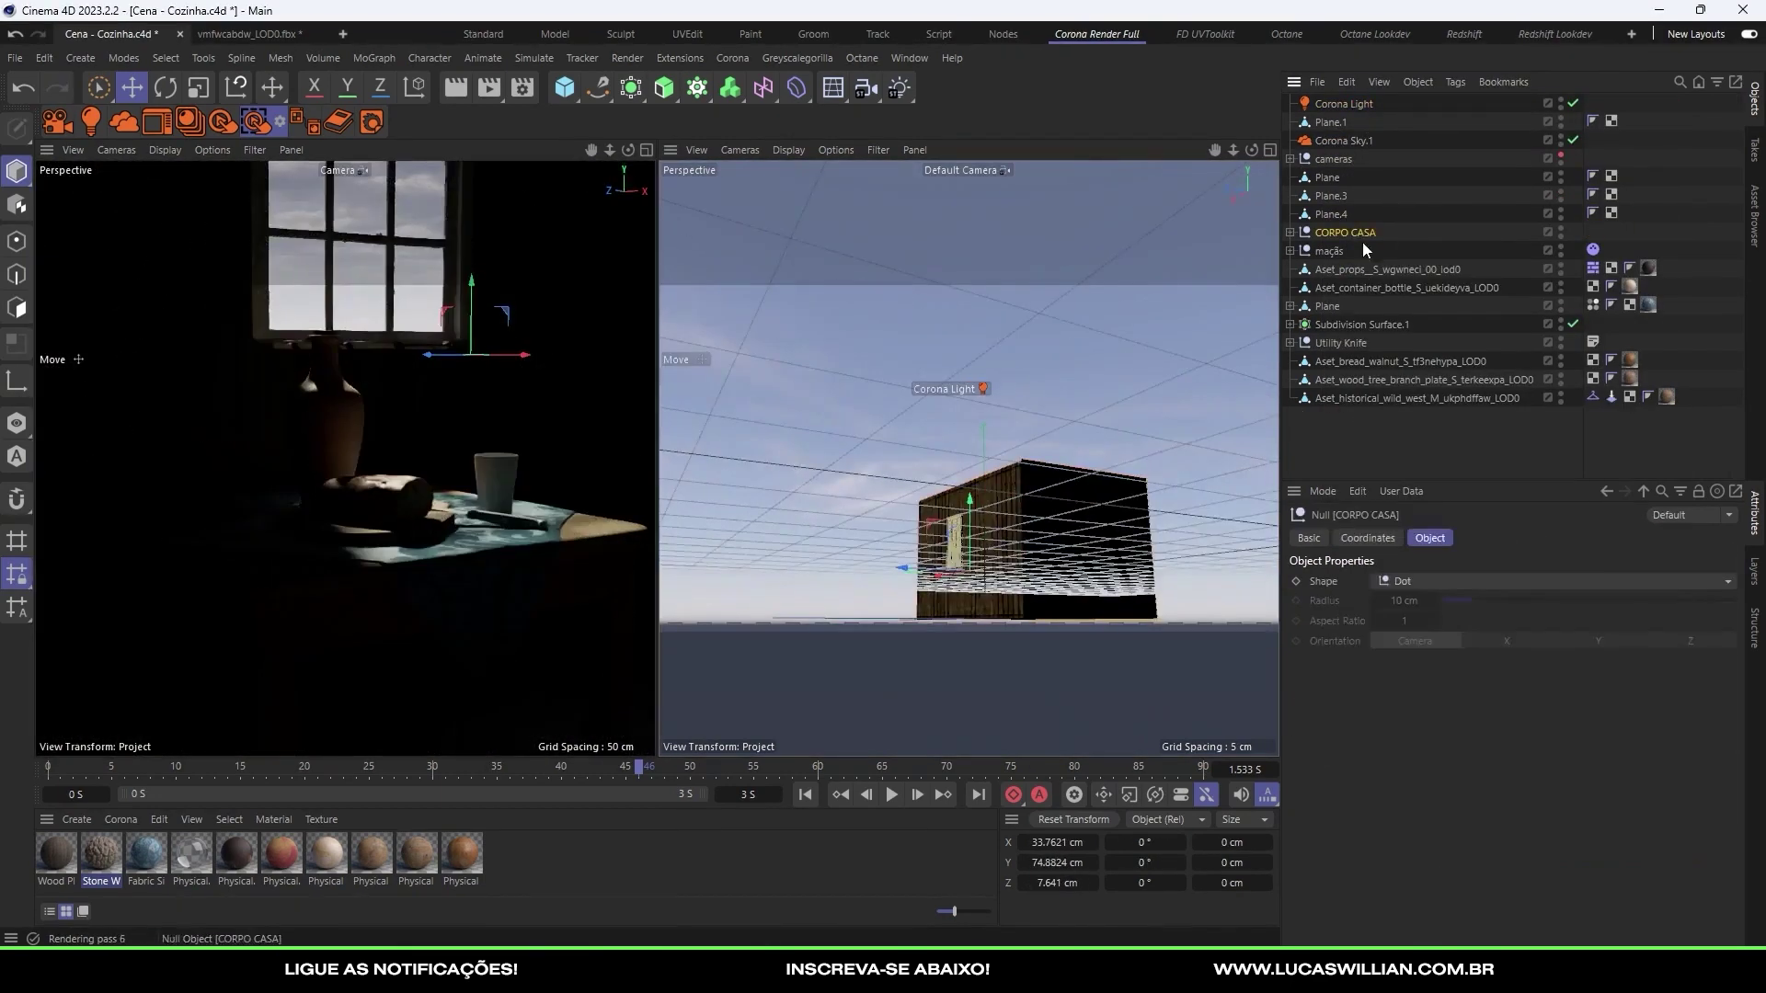
{"action": "left_click", "coordinate": [1343, 103]}
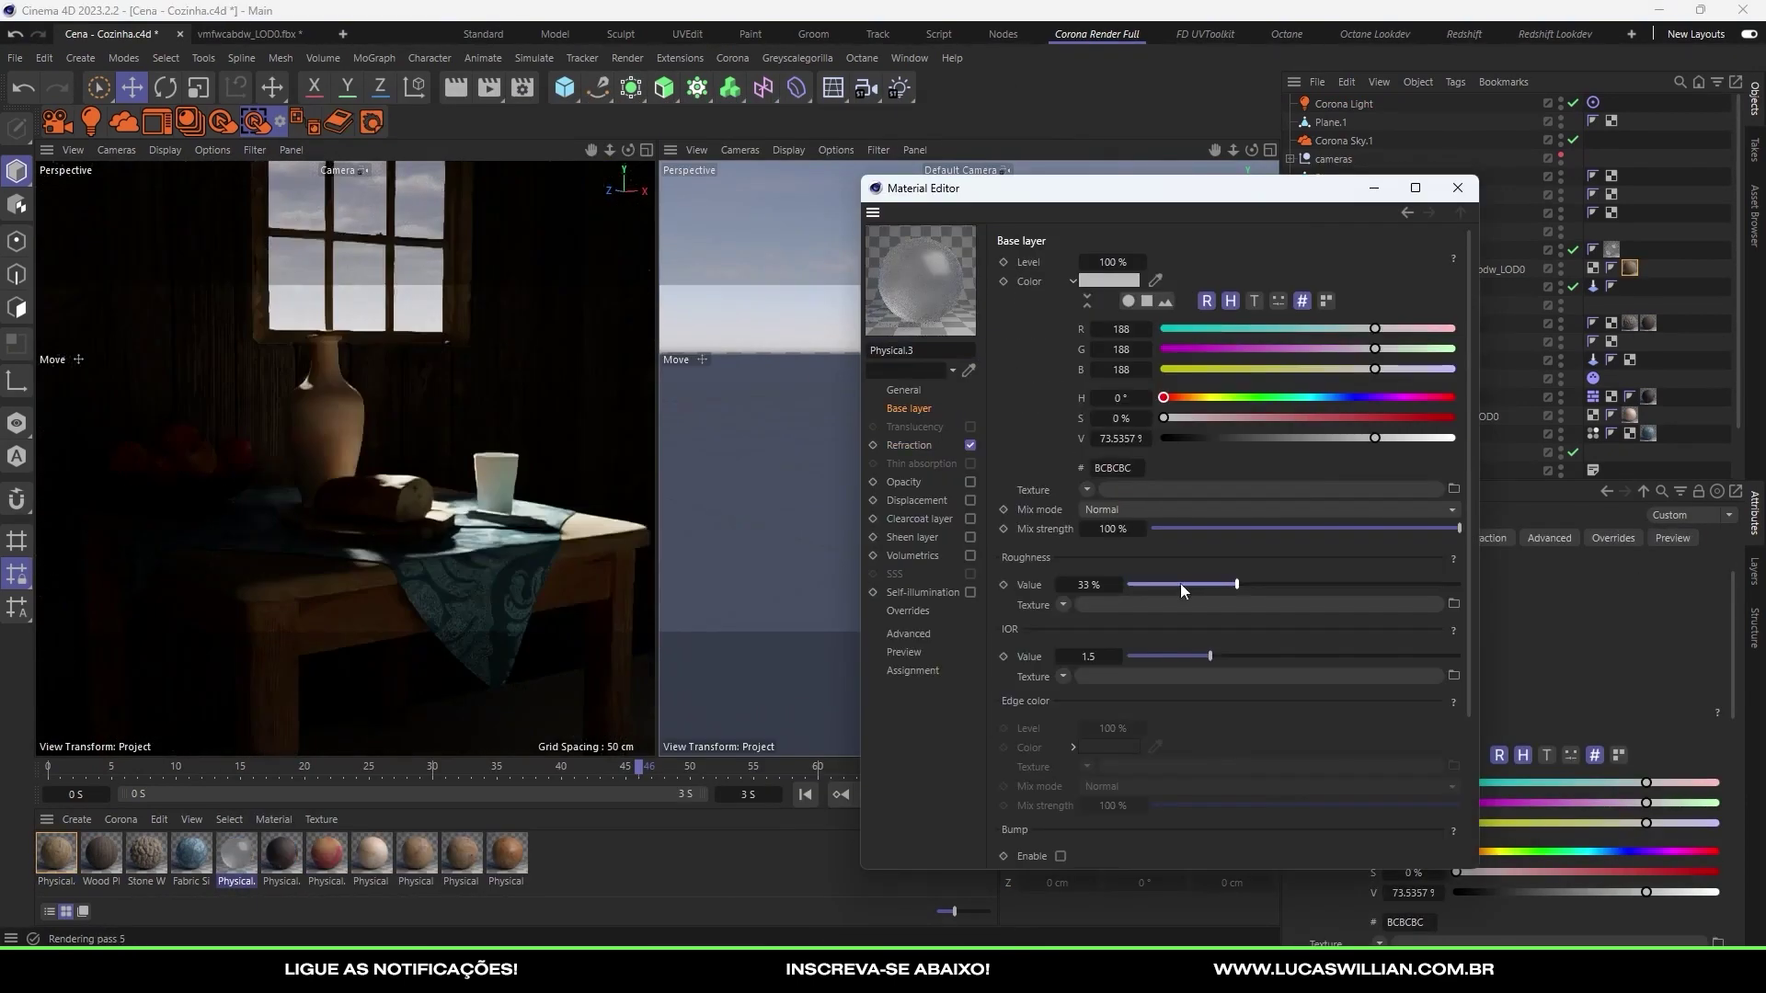
Step: Turn off the Corona sky
{"action": "left_click", "coordinate": [1572, 140]}
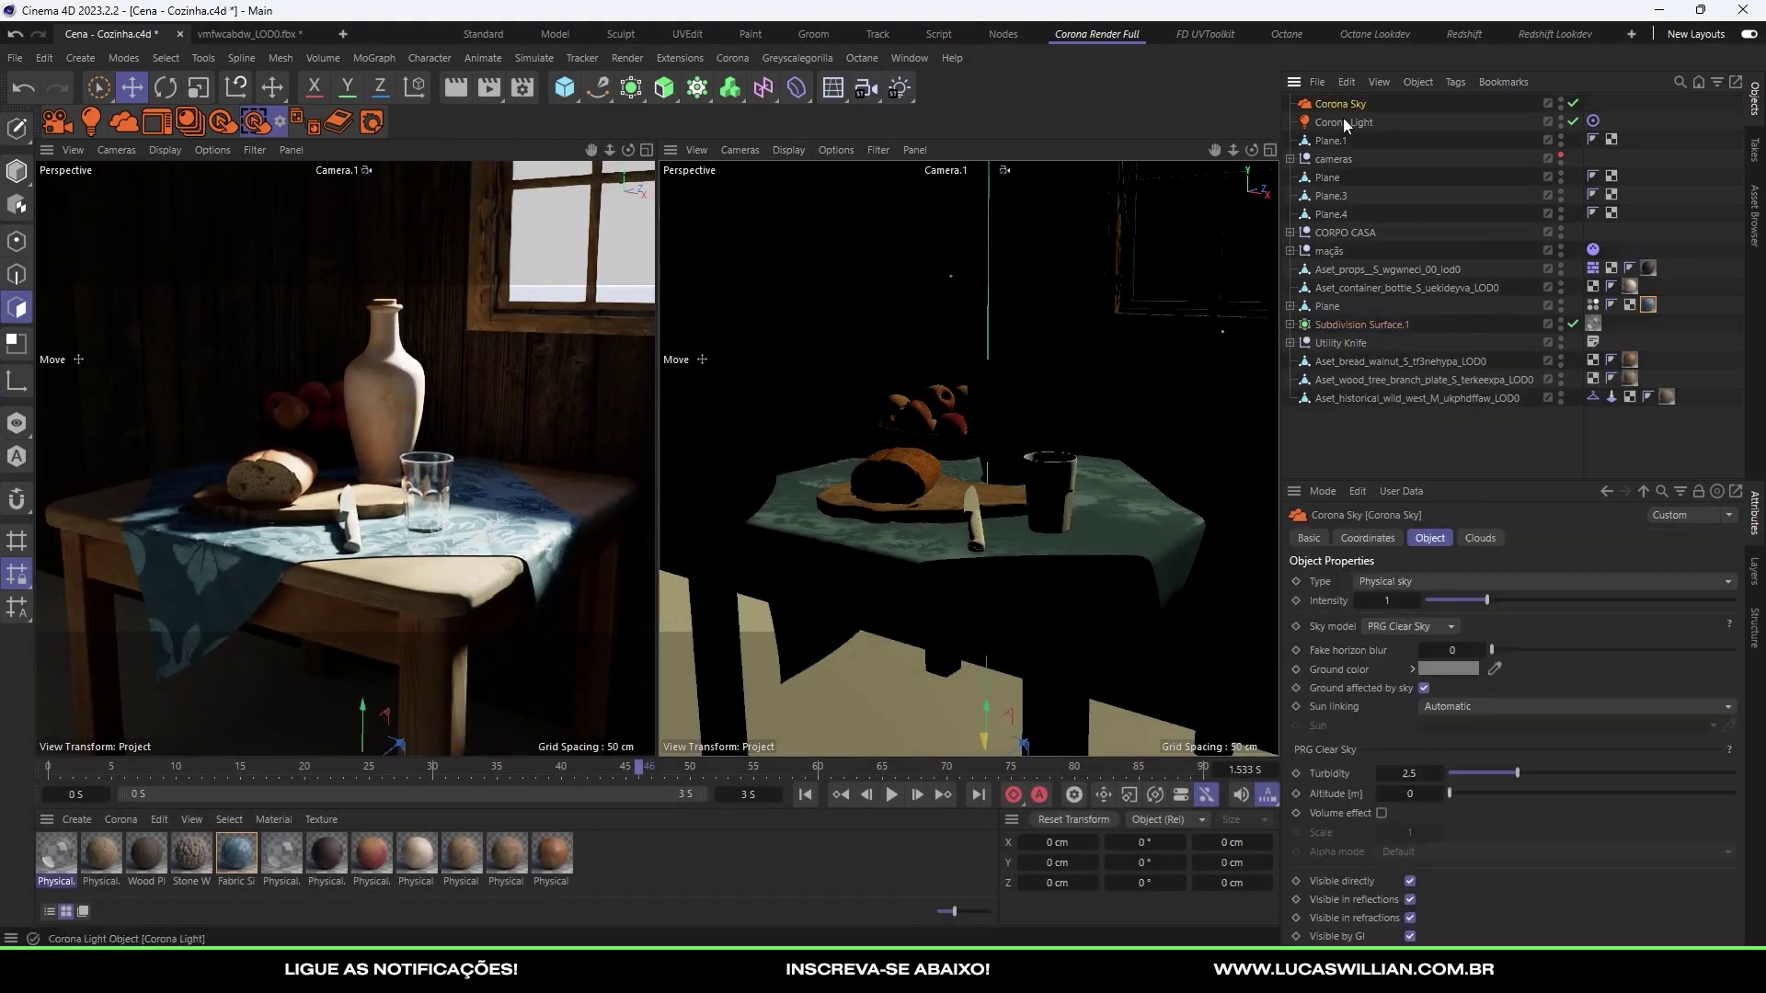
Step: Set Camera.1's Corona focus distance to 108 cm, after trying 100 and 130 cm
{"action": "left_click", "coordinate": [1593, 176]}
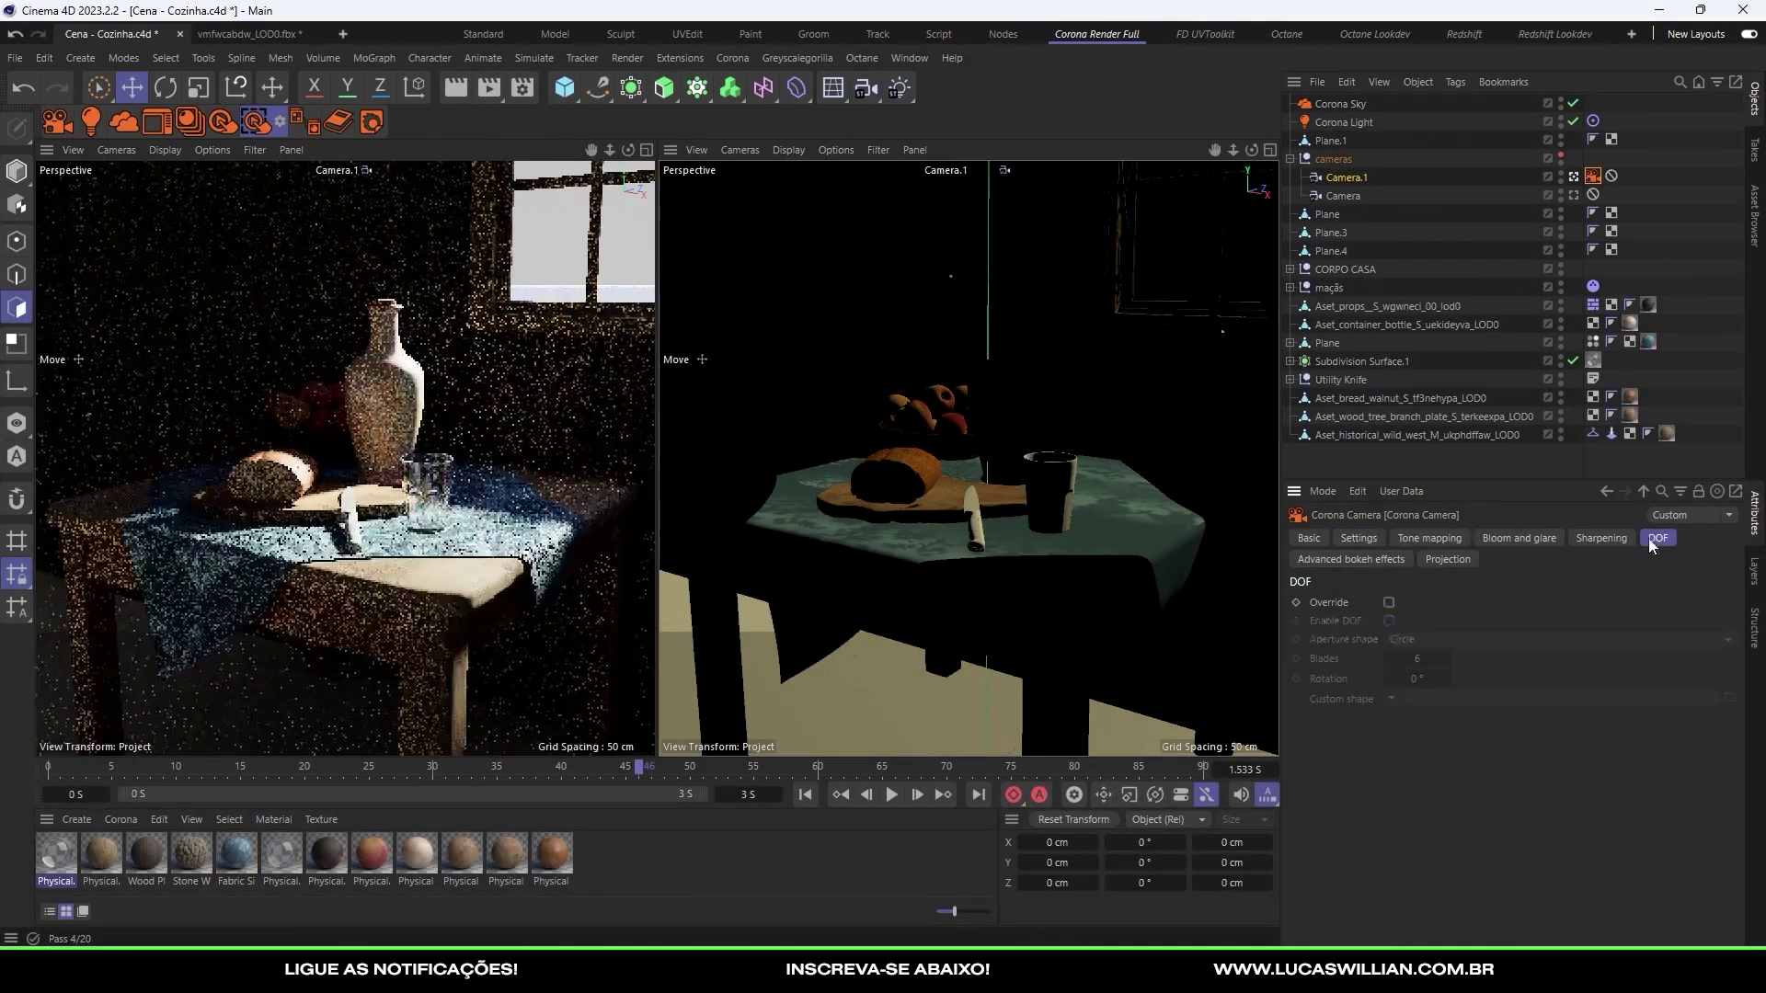
{"action": "left_click", "coordinate": [1478, 539]}
{"action": "left_click", "coordinate": [1359, 538]}
{"action": "left_click", "coordinate": [1439, 708]}
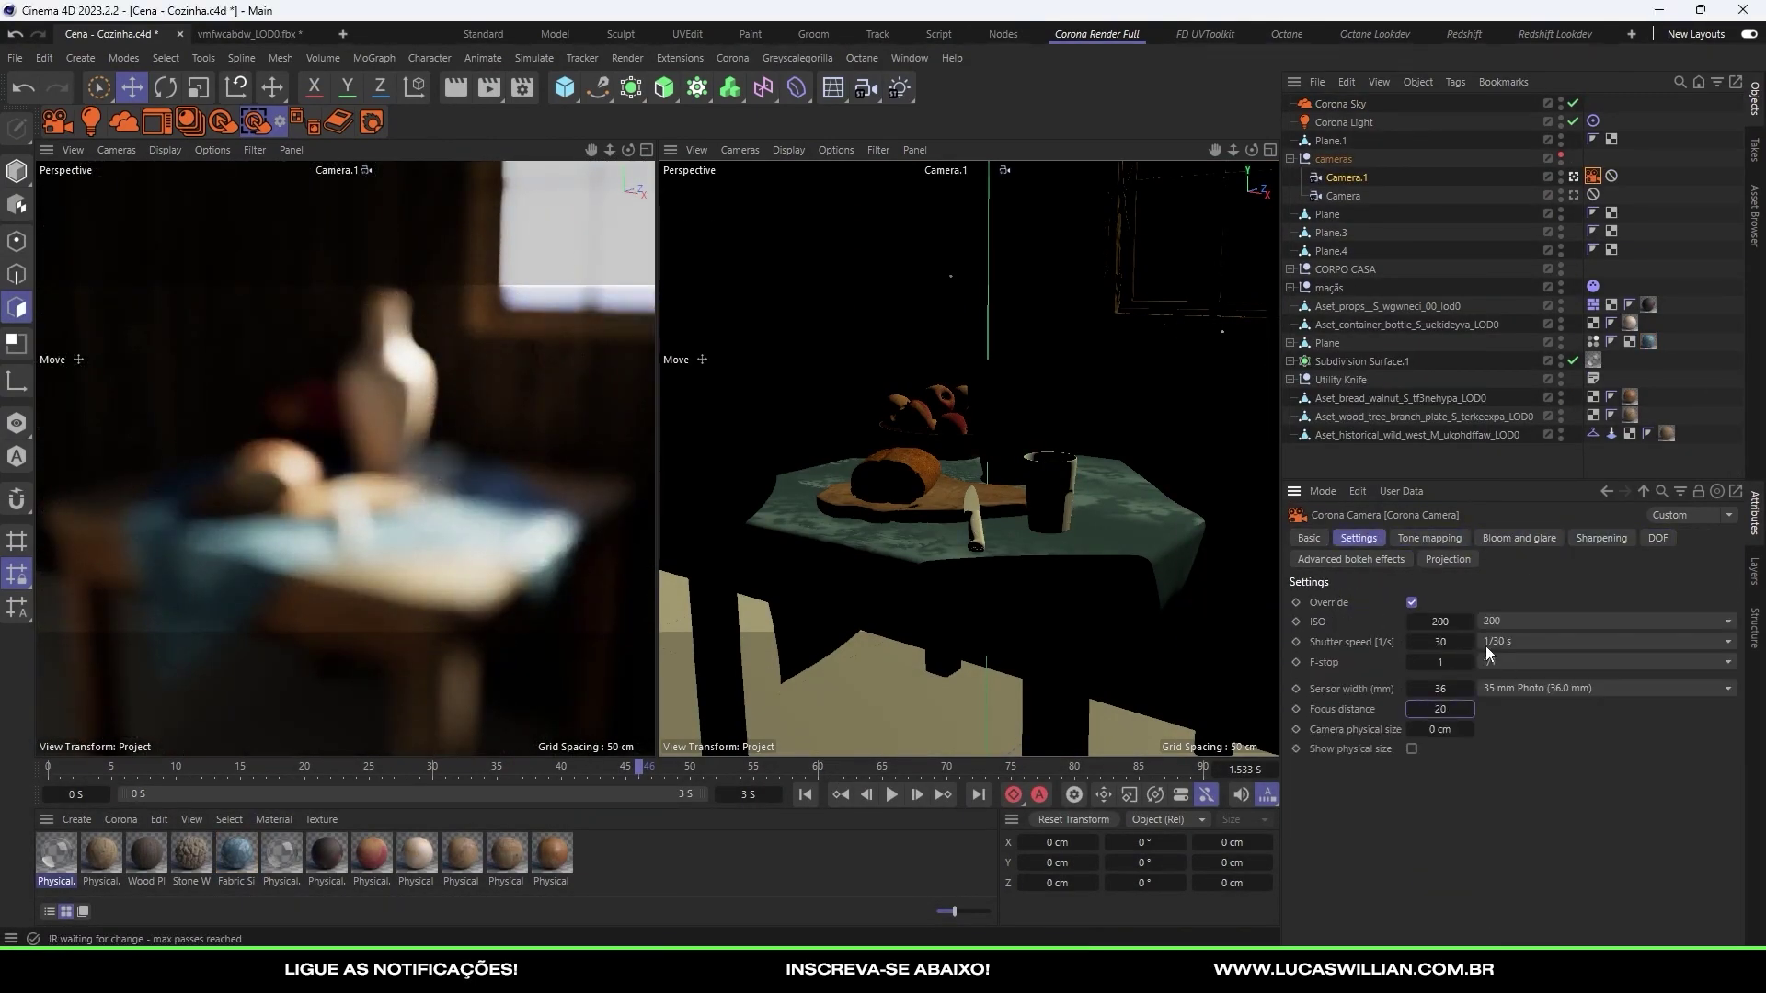
{"action": "type", "text": "100"}
{"action": "key", "text": "Return"}
{"action": "type", "text": "130"}
{"action": "key", "text": "Return"}
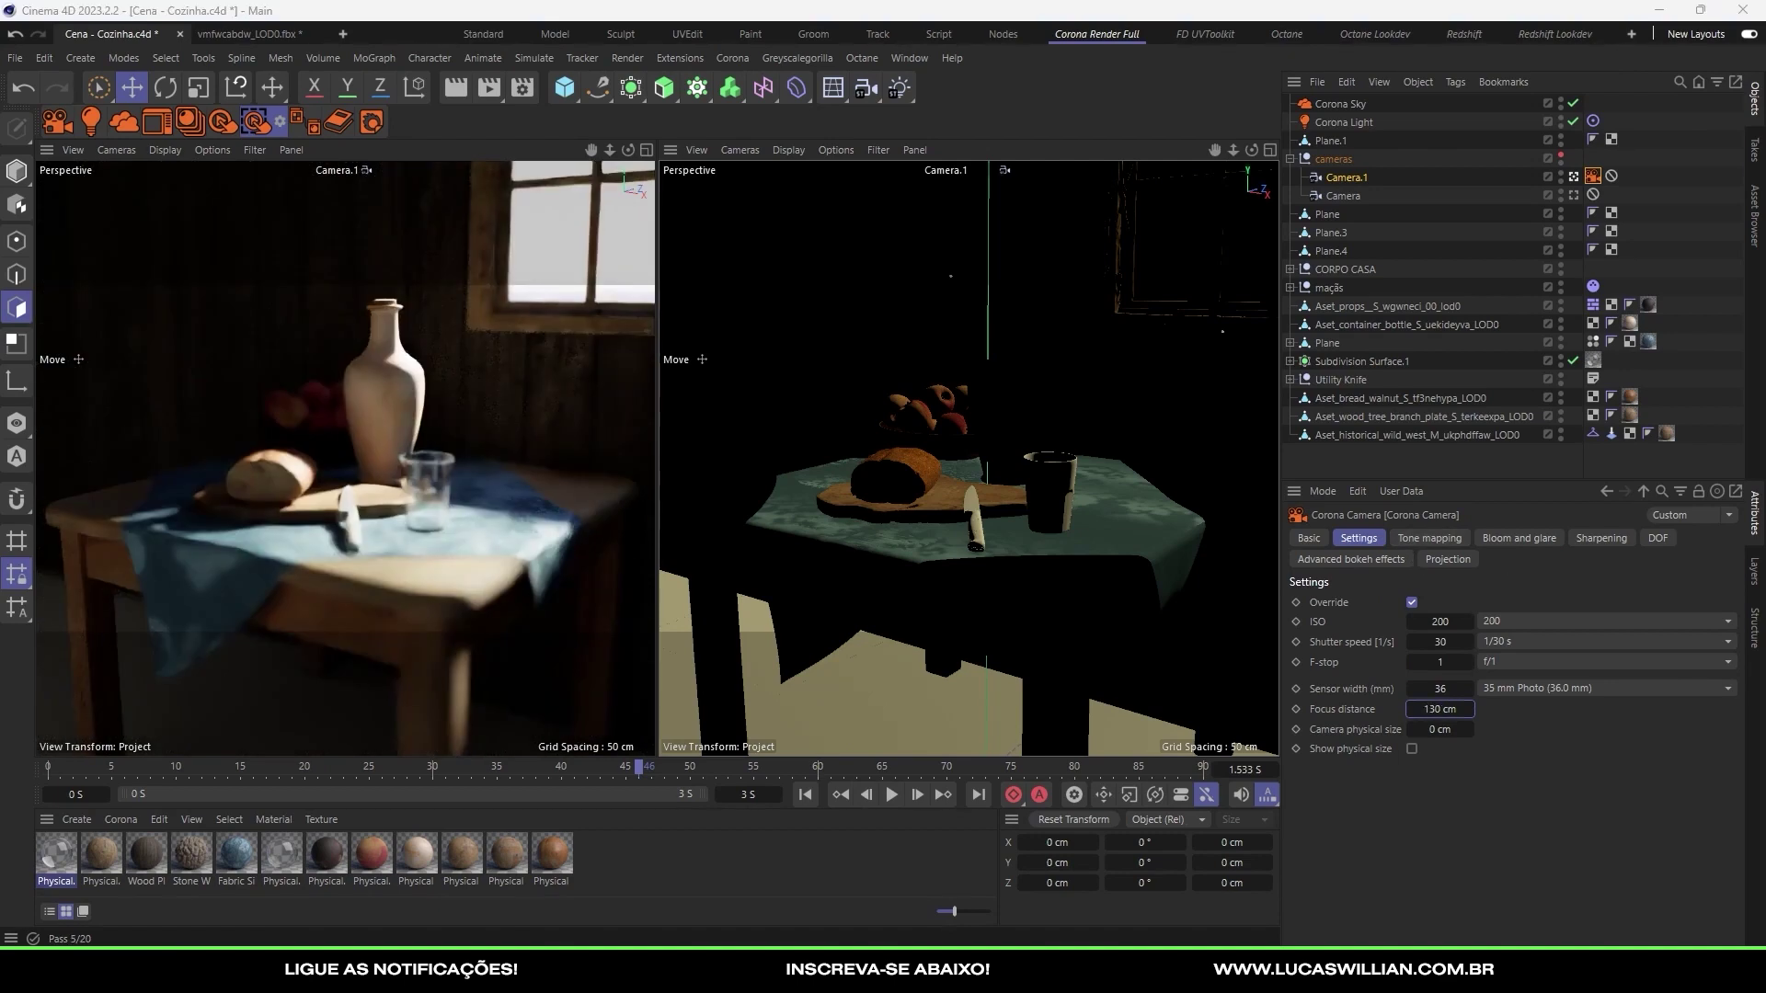
{"action": "type", "text": "108"}
{"action": "key", "text": "Return"}
Step: Set the camera F-stop to 2 and select the Iron Clean material
{"action": "left_click", "coordinate": [1439, 661]}
{"action": "type", "text": "2"}
{"action": "key", "text": "Return"}
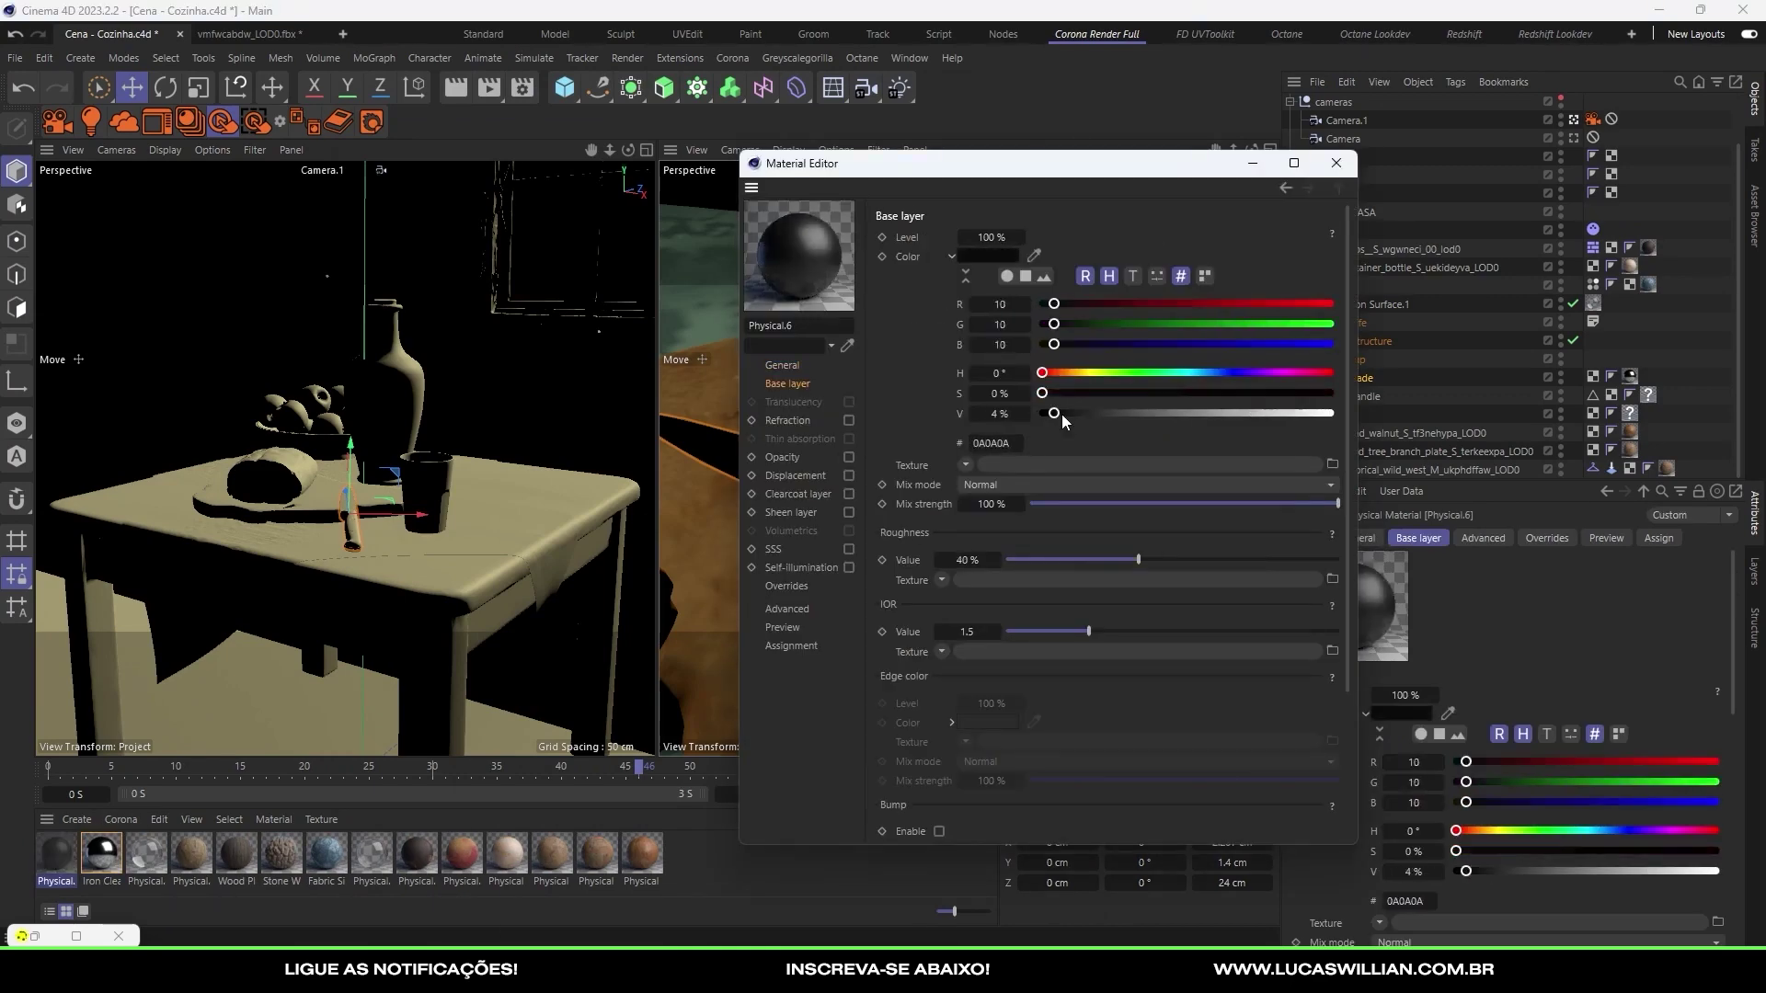
{"action": "left_click", "coordinate": [101, 855]}
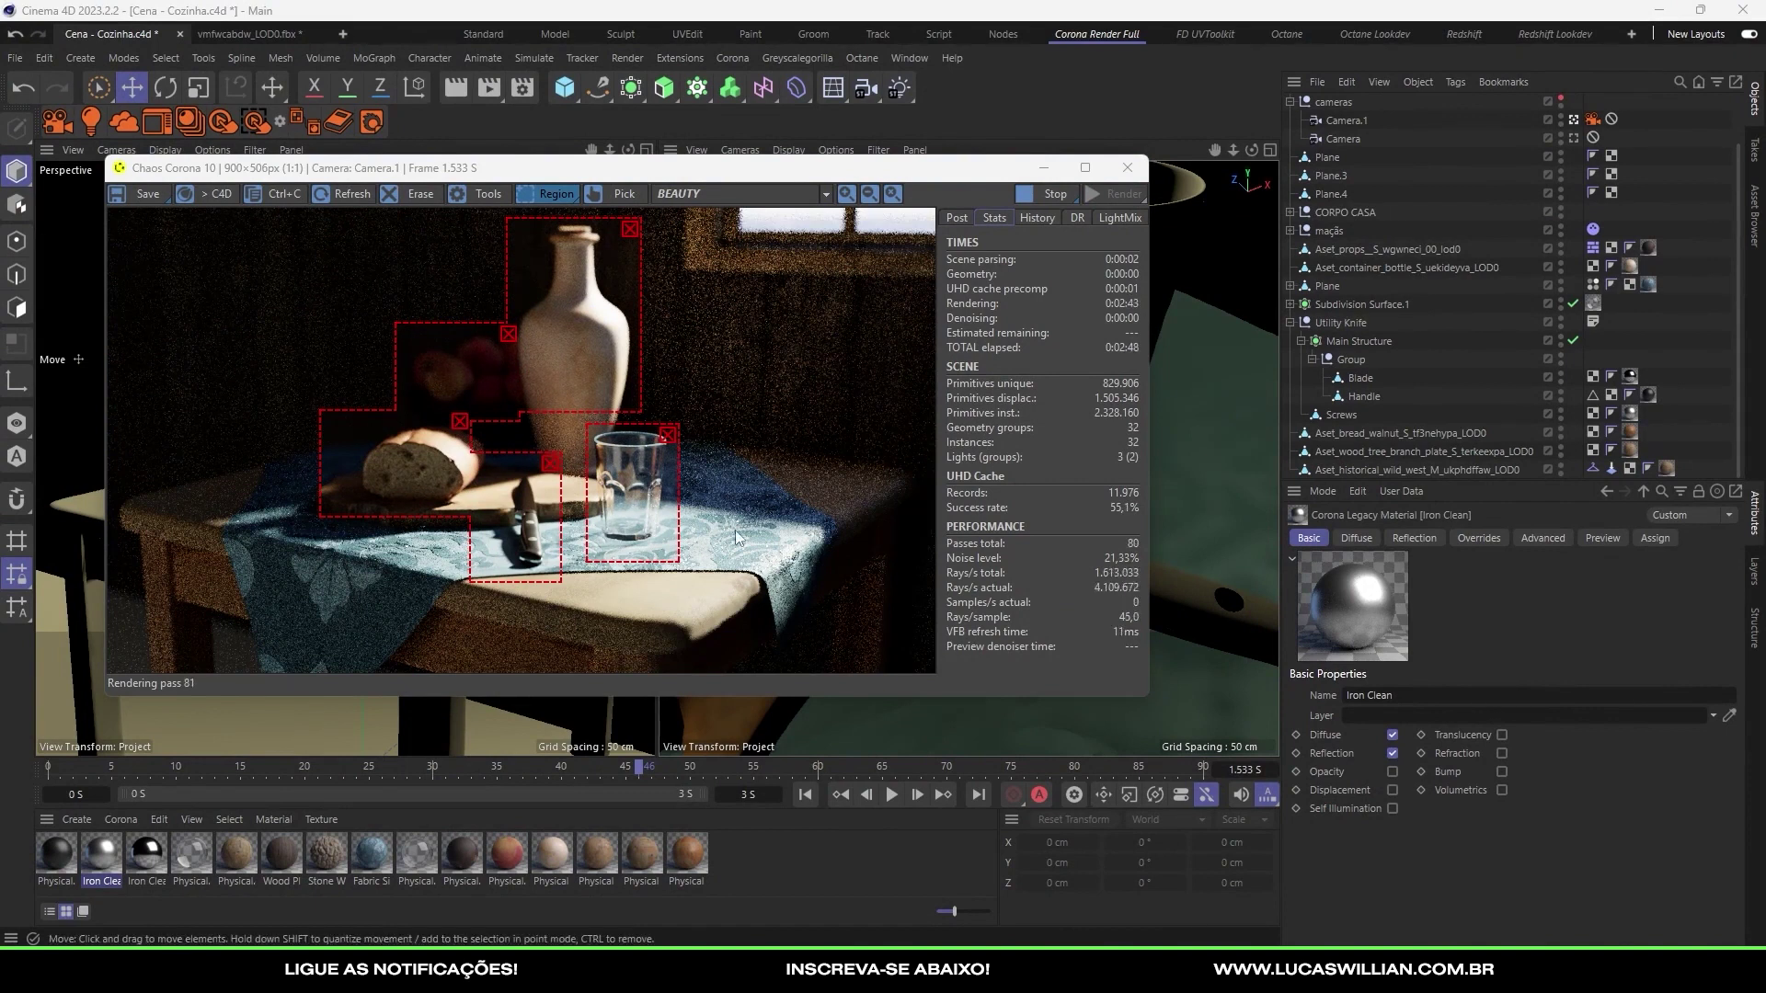
Step: Minimise the Corona render window, start a render, and browse model categories for a new asset
{"action": "left_click", "coordinate": [1043, 168]}
{"action": "left_click", "coordinate": [489, 88]}
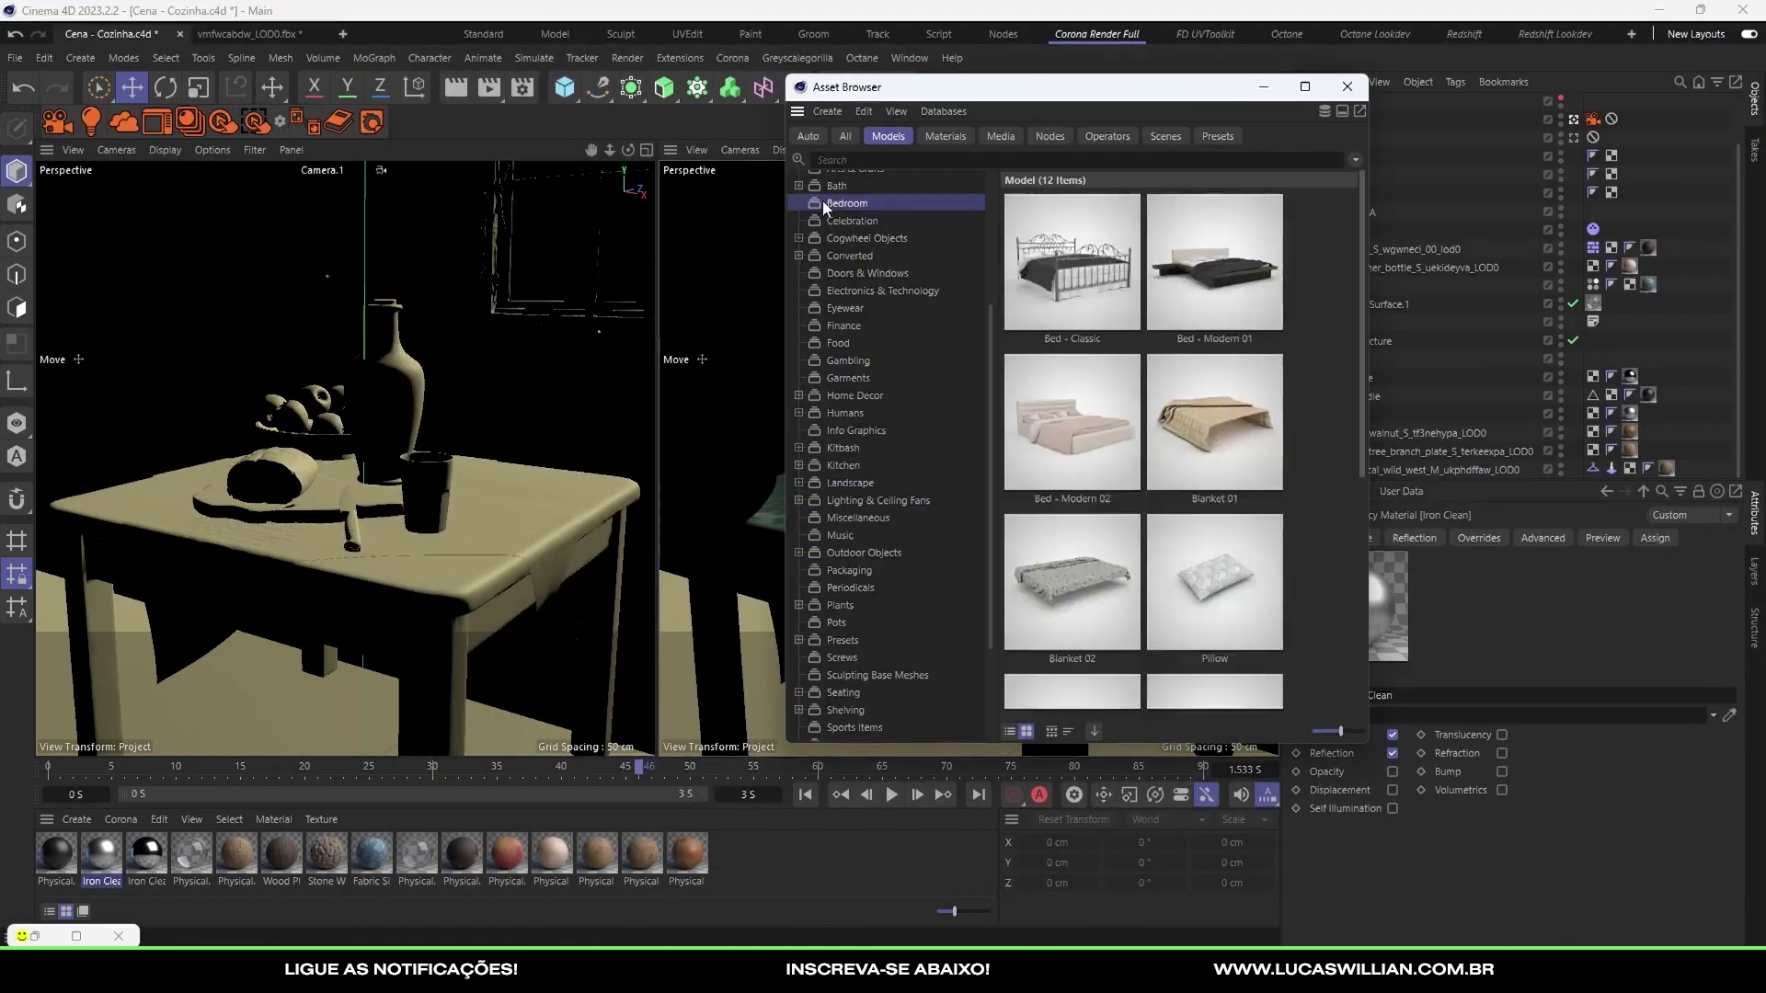
{"action": "left_click", "coordinate": [865, 540]}
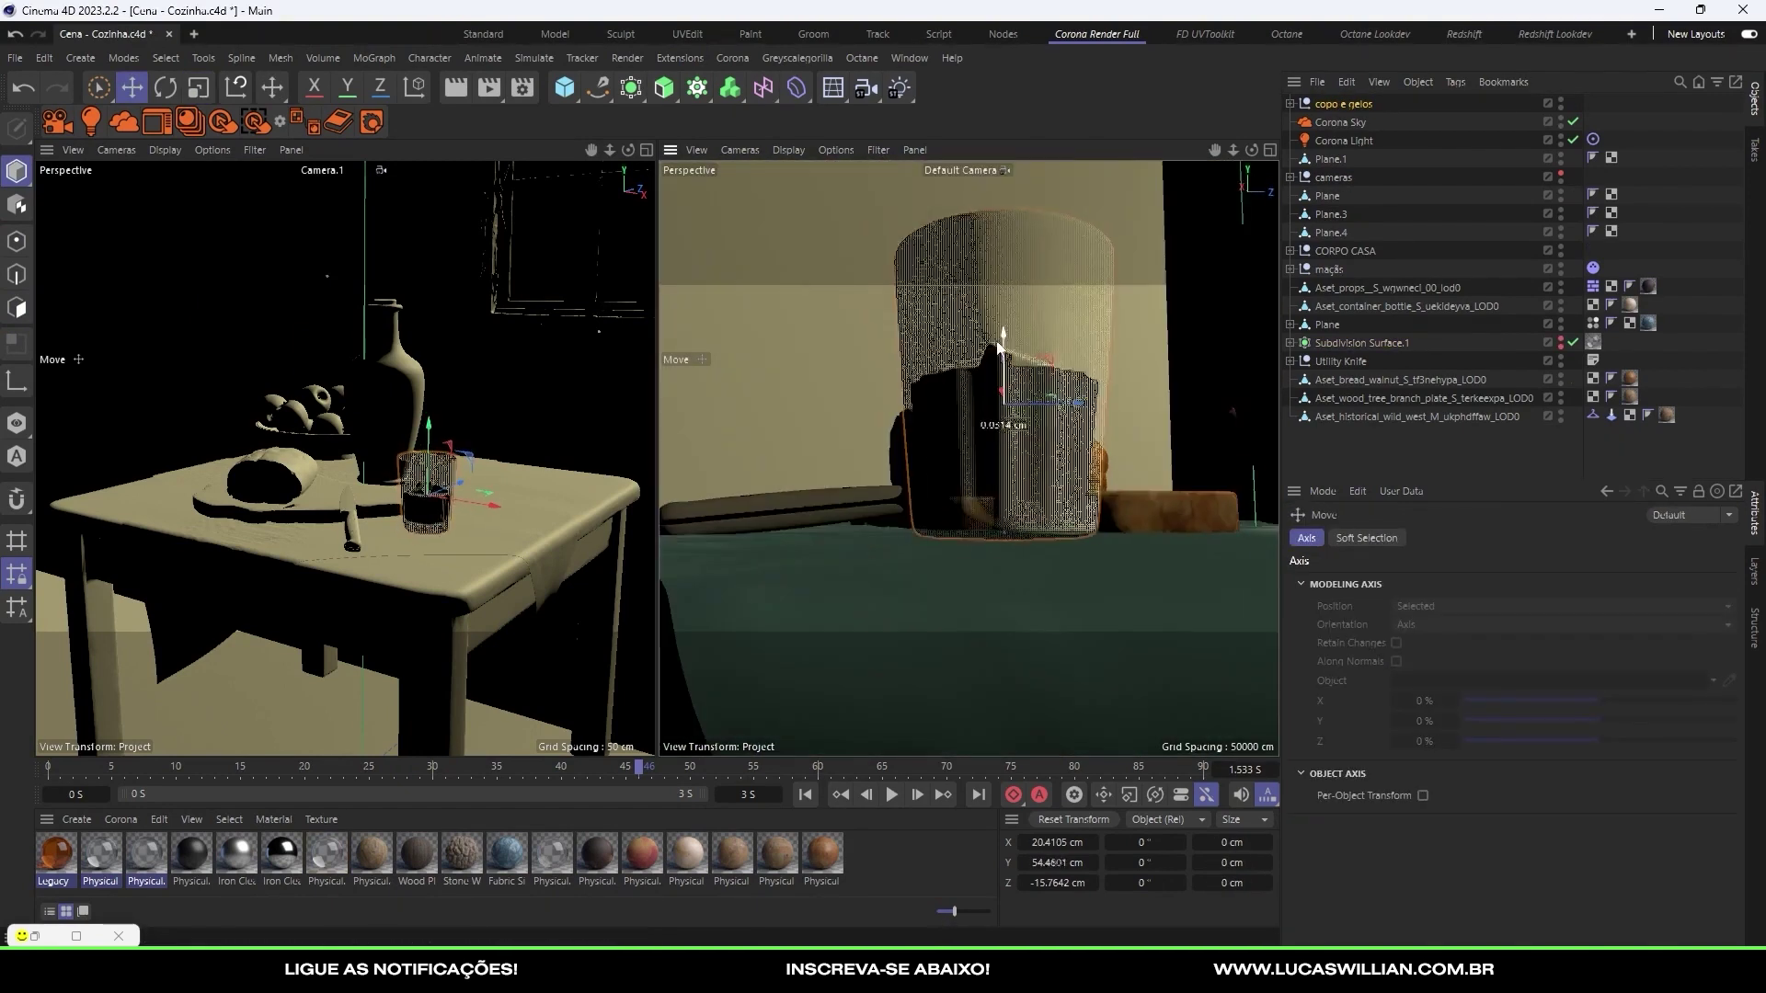
Step: Start the interactive Corona preview, then select the glass-and-ice group and the liquid's Milk material
{"action": "left_click", "coordinate": [255, 120]}
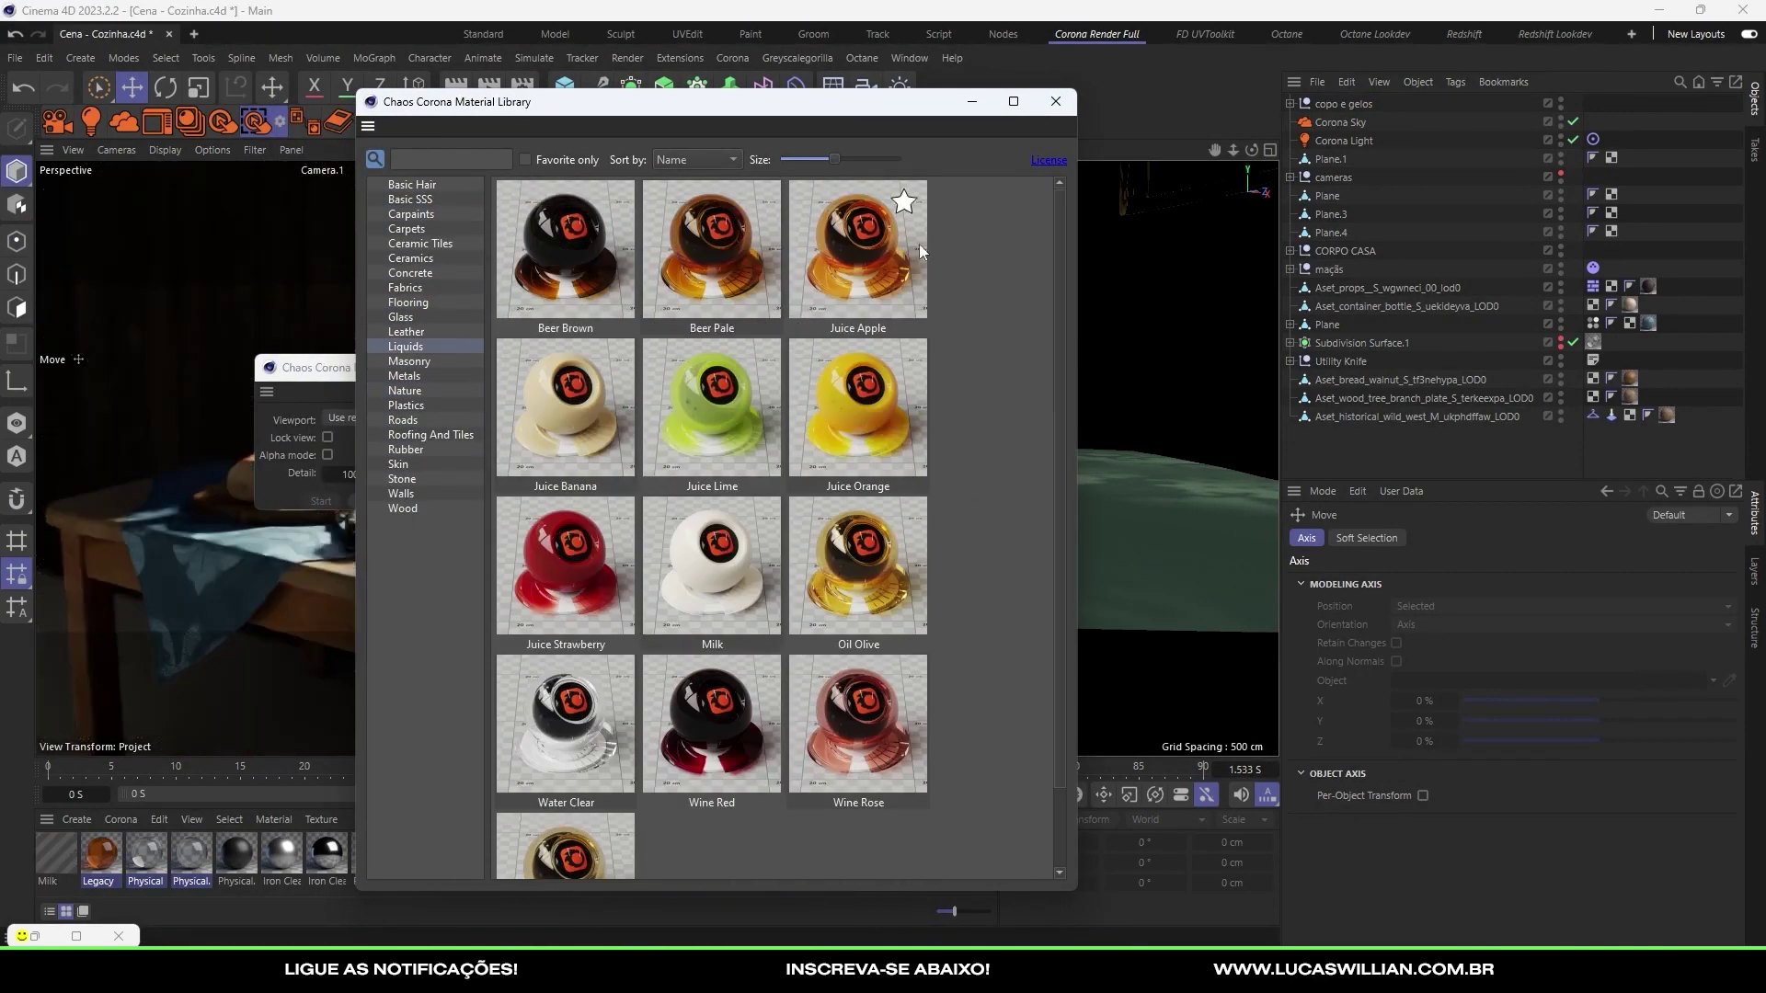
{"action": "scroll", "coordinate": [923, 251], "scroll_direction": "down", "scroll_amount": 2}
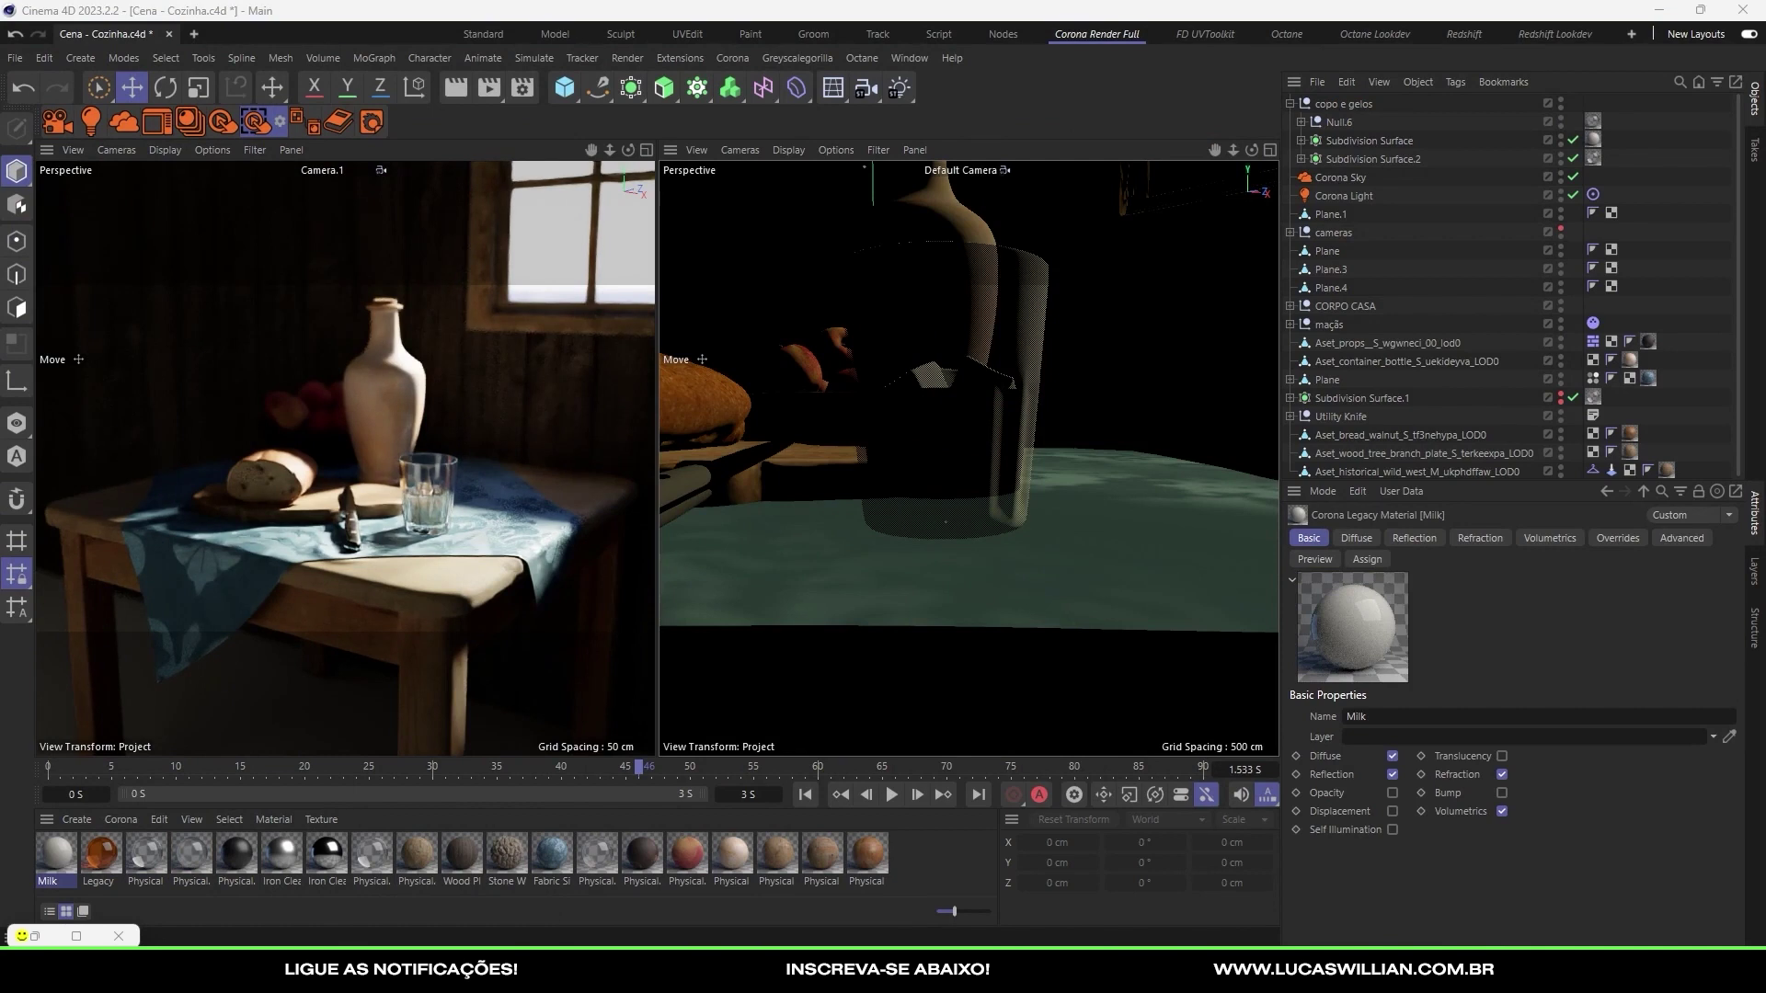
{"action": "left_click", "coordinate": [1338, 121]}
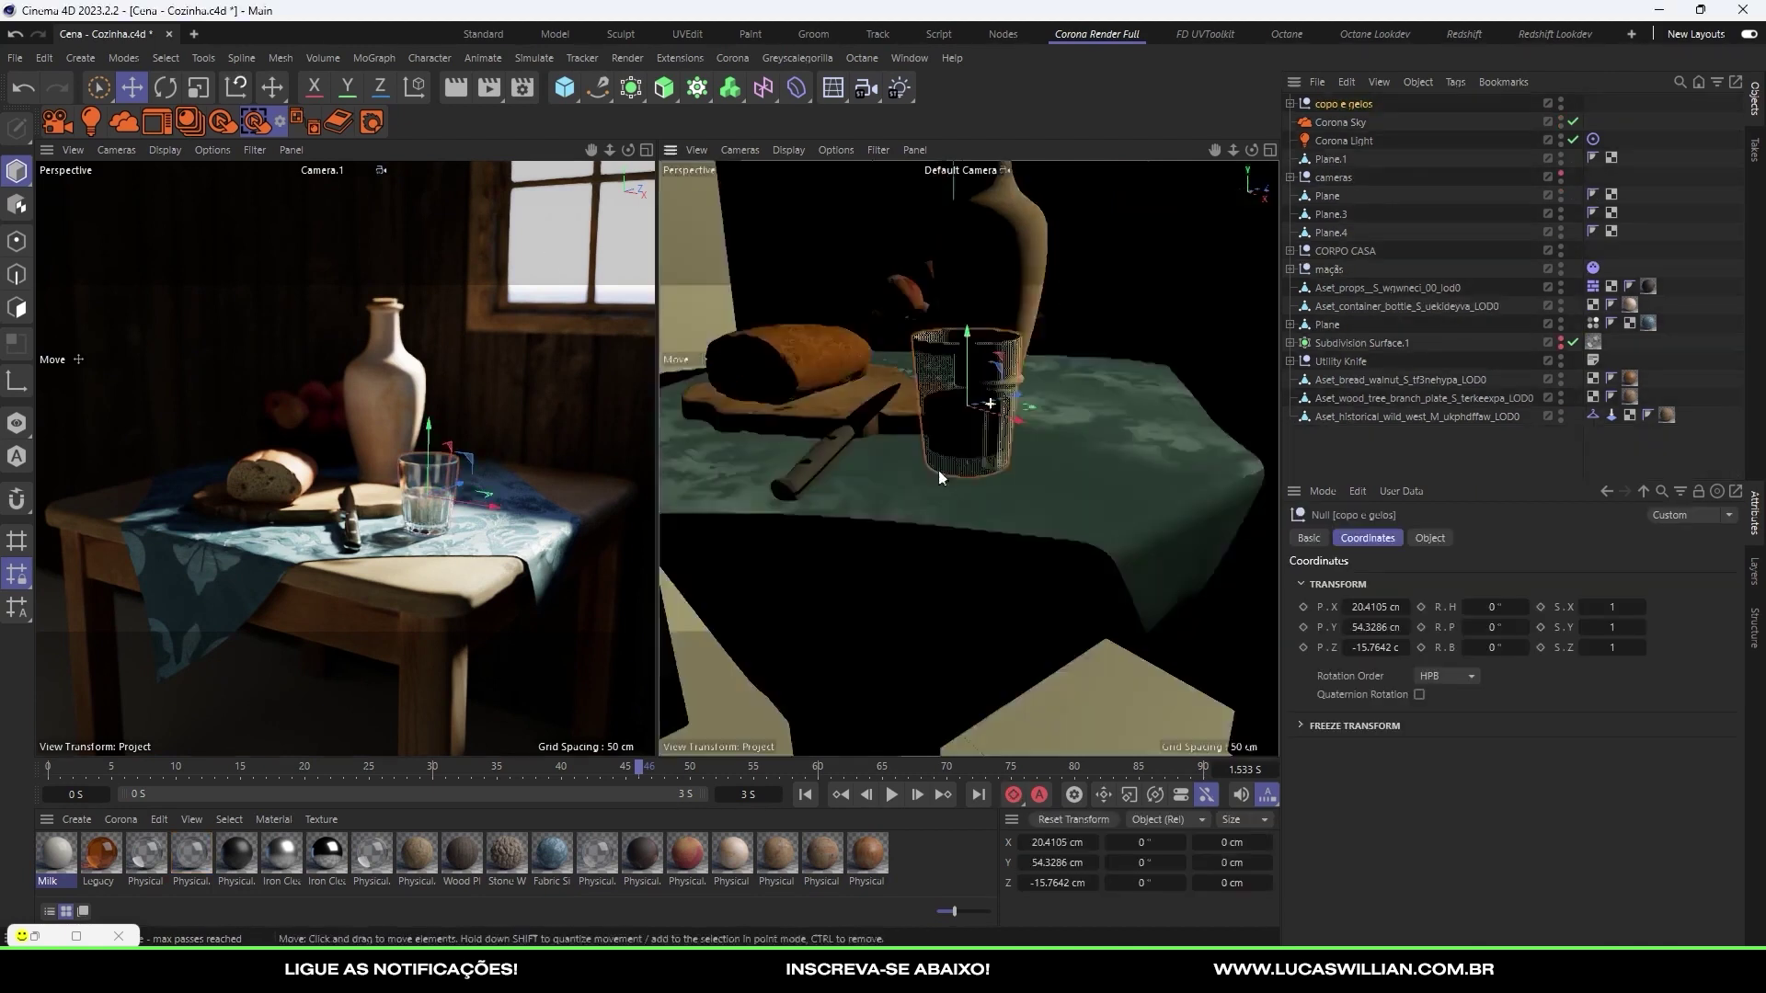
{"action": "left_click", "coordinate": [1593, 139]}
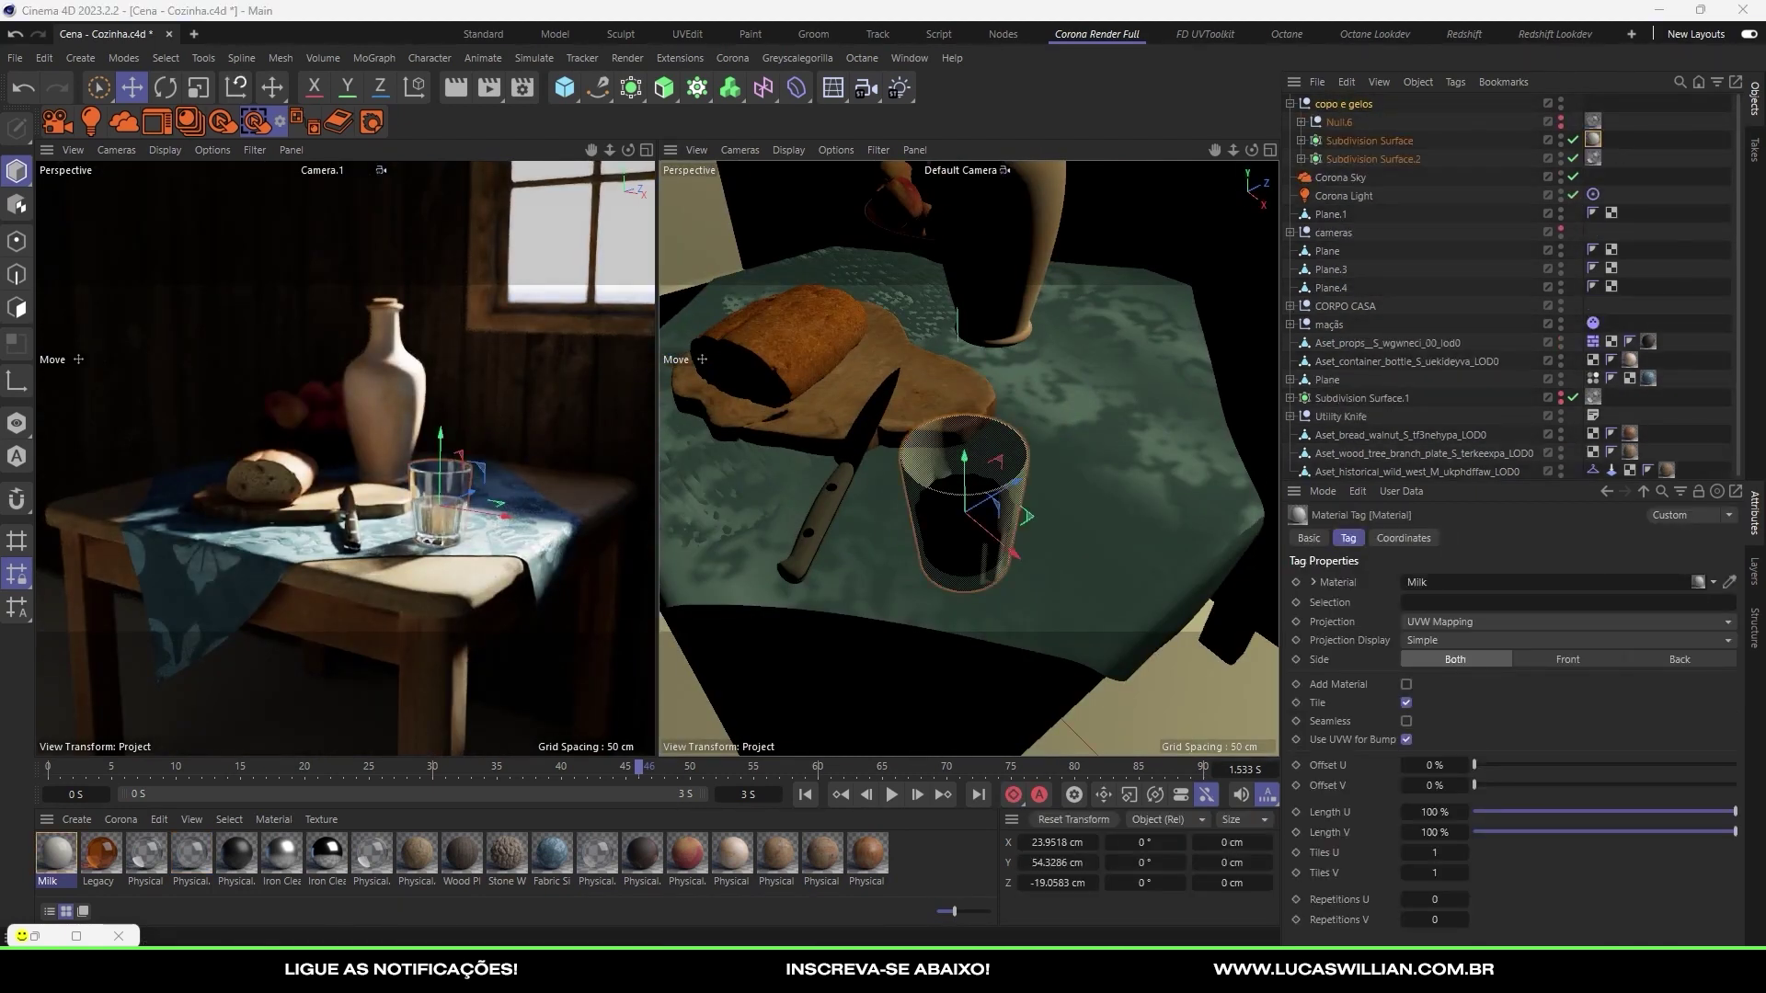
Step: Render the final still life to the Picture Viewer with Shift+R
{"action": "key", "text": "shift+r"}
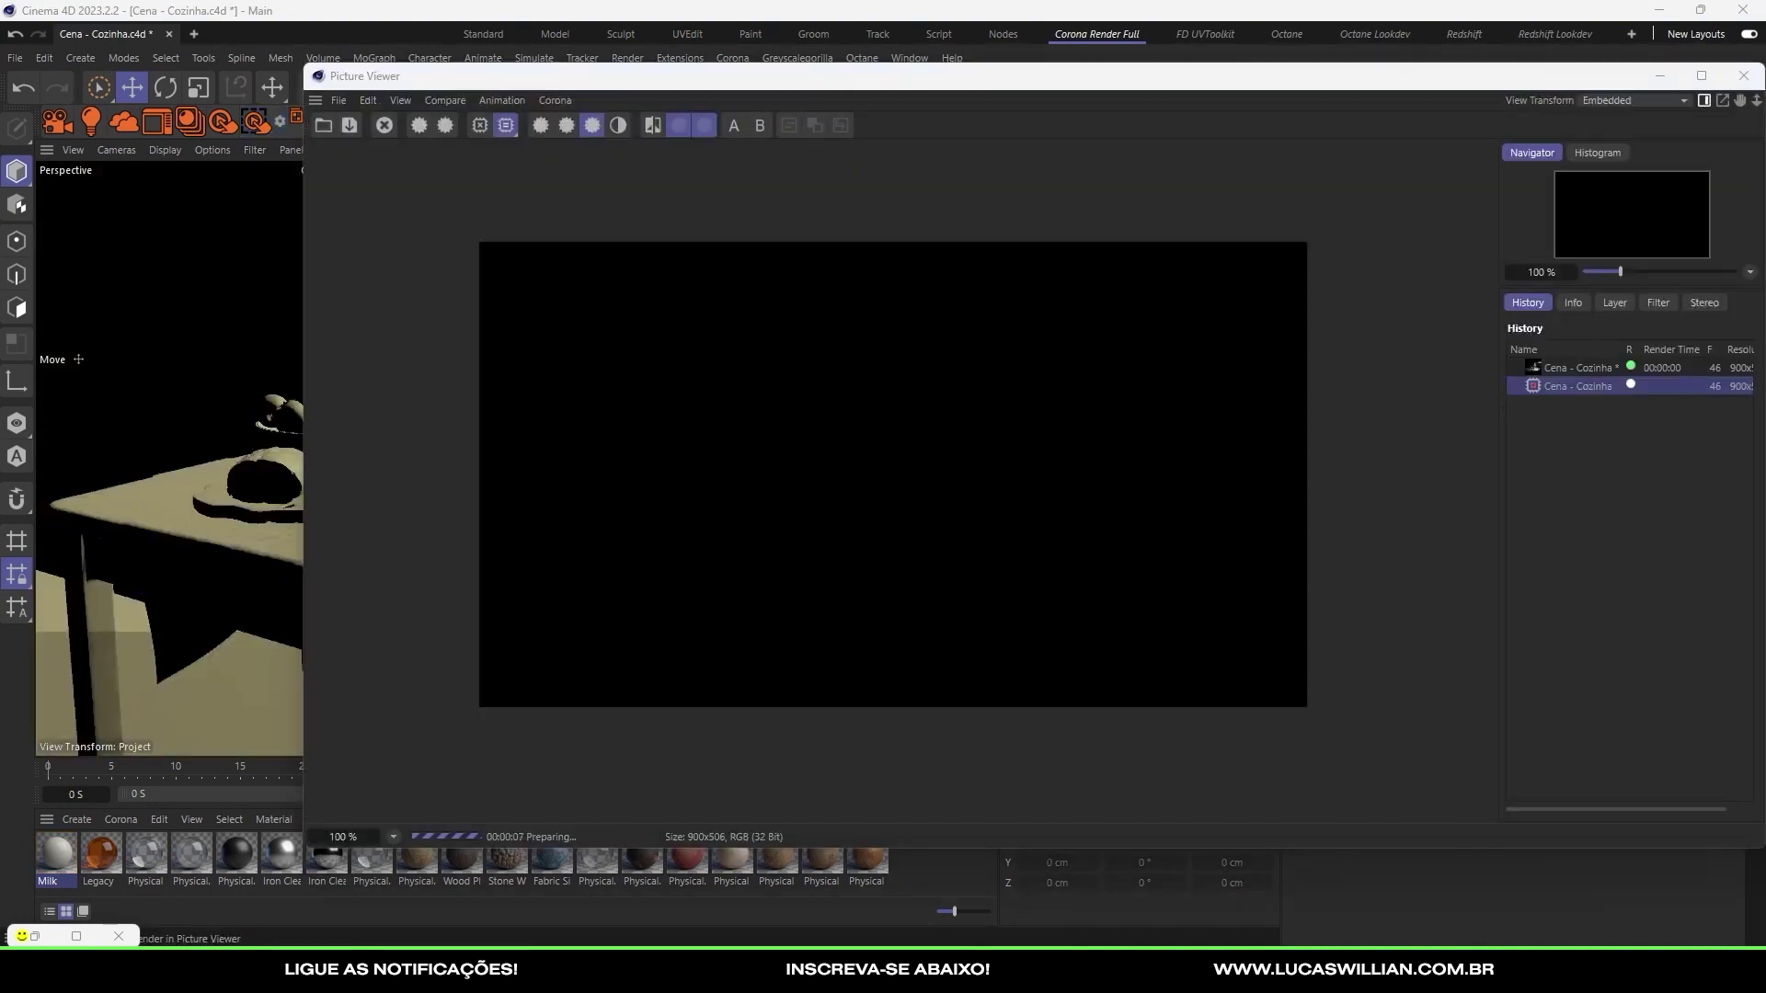